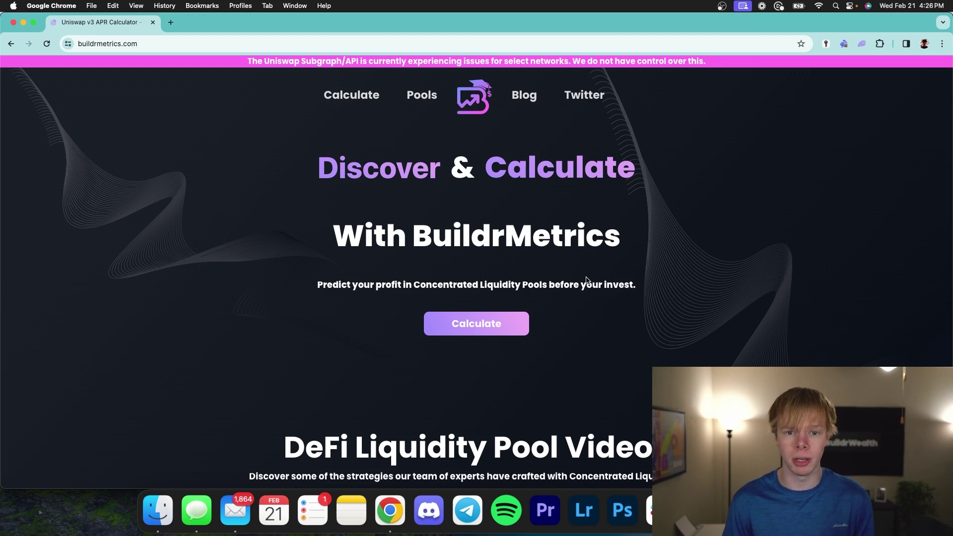
Step: Open the Uniswap v3 calculator and browse the network list, from Ethereum through Celo
left_click(454, 324)
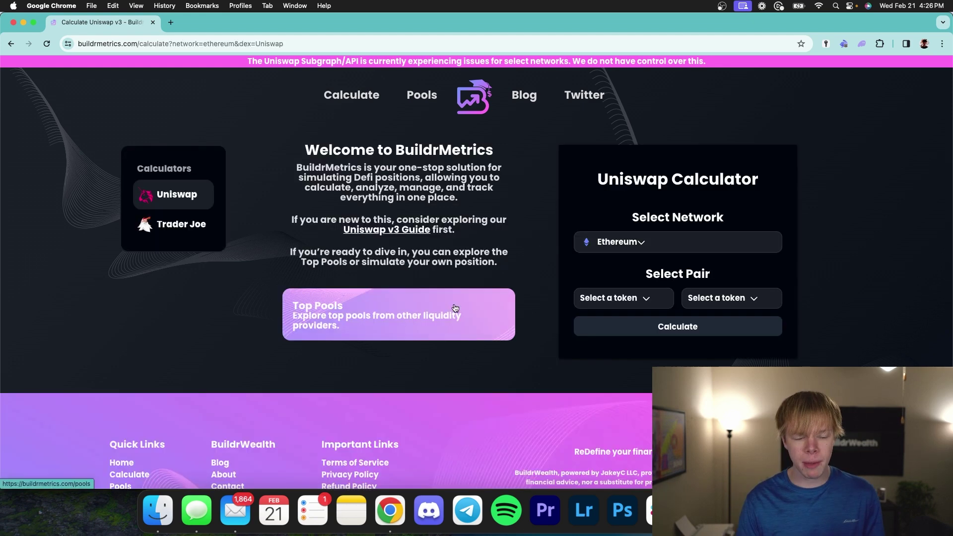
left_click(659, 251)
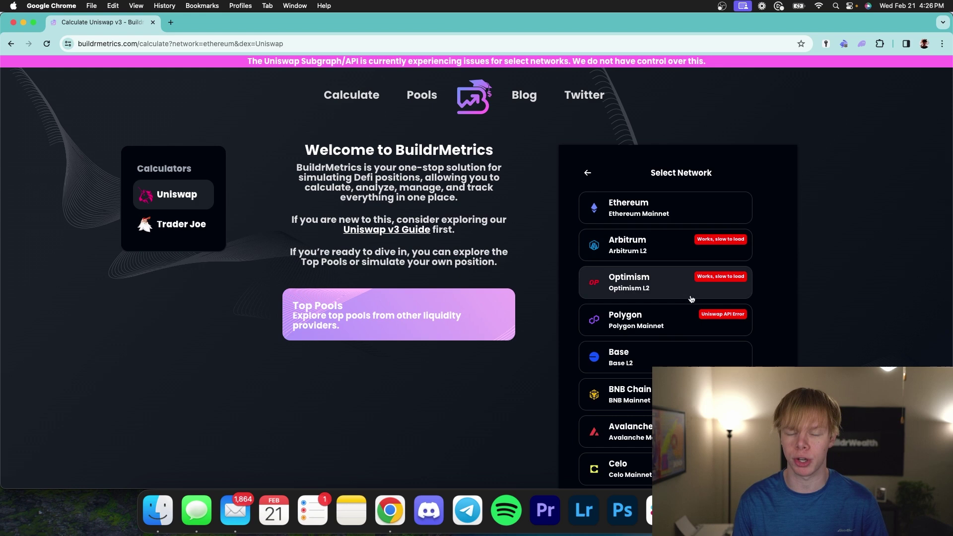
scroll(697, 324, "down", 2)
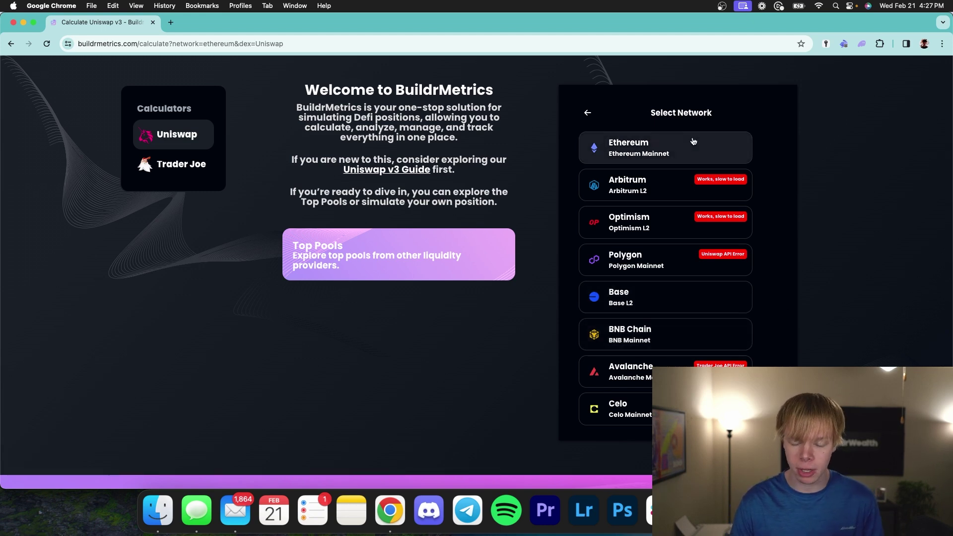
Step: Calculate the ETH/WBTC pool at the 0.05% fee tier on Ethereum
left_click(697, 144)
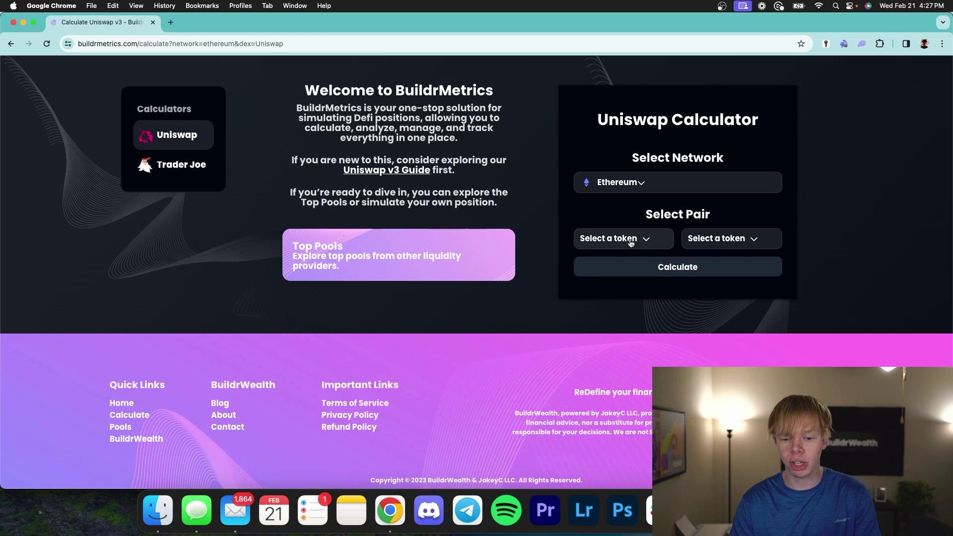
left_click(631, 243)
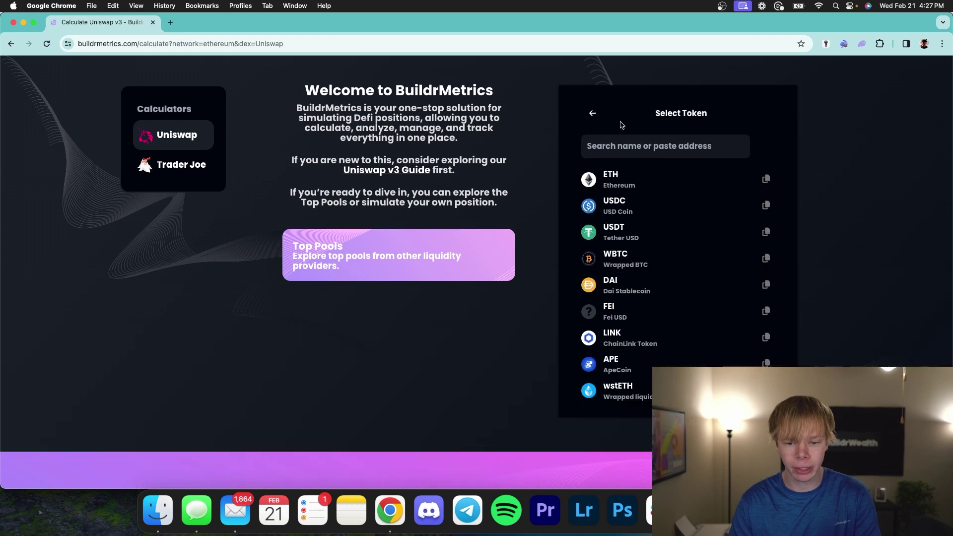
left_click(649, 175)
left_click(725, 239)
left_click(646, 260)
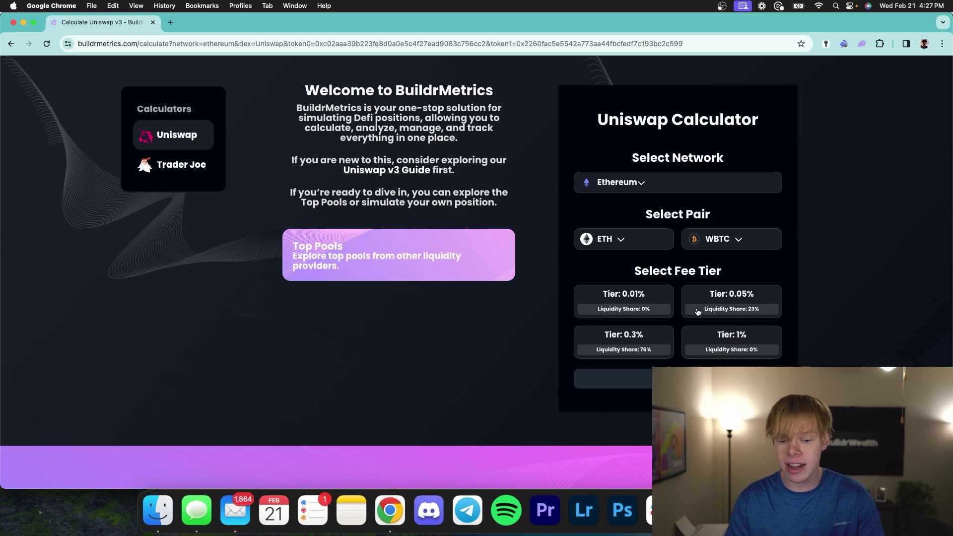
left_click(703, 311)
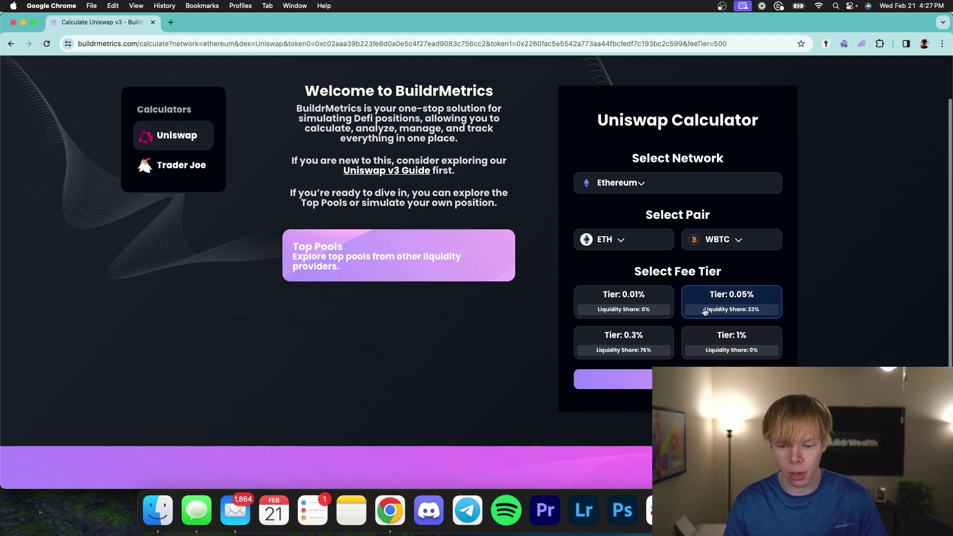
left_click(723, 379)
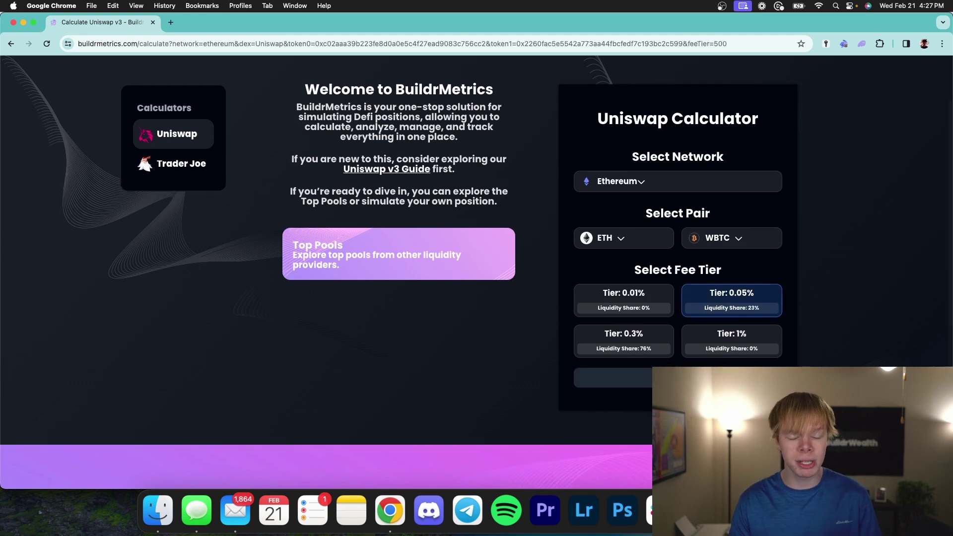
scroll(733, 362, "down", 2)
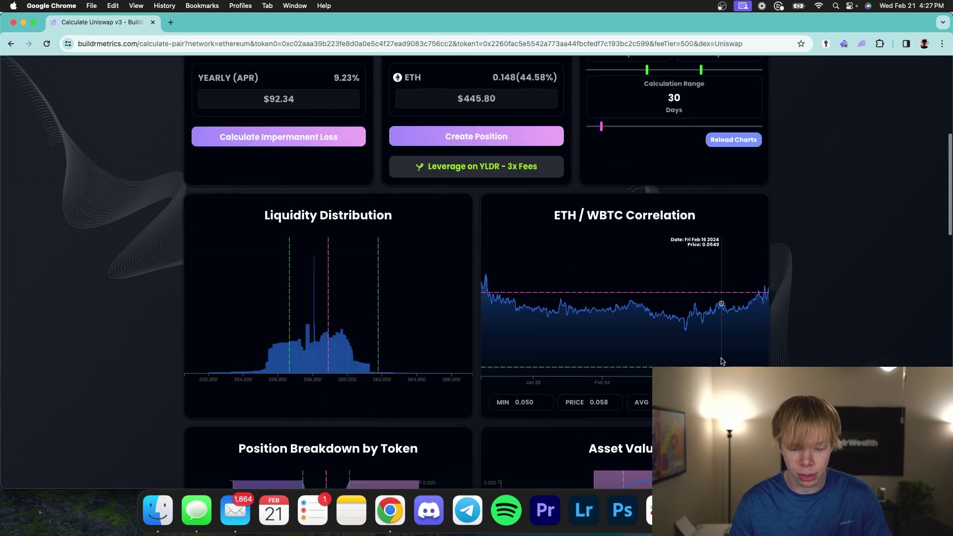
Step: Simulate a higher ETH/WBTC current price near 0.0653 and mark the 6.47% APR
scroll(723, 362, "down", 10)
scroll(722, 362, "down", 4)
scroll(722, 361, "up", 4)
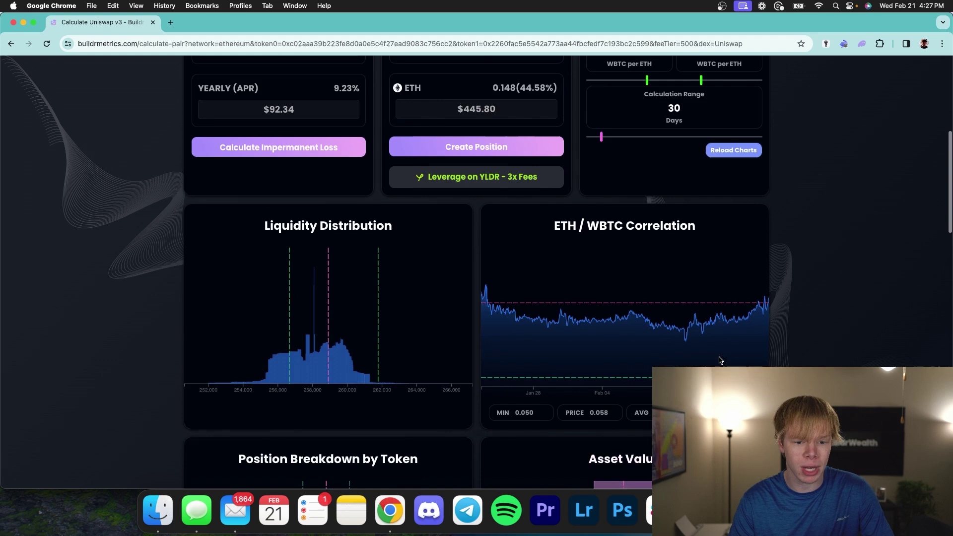
scroll(721, 361, "down", 1)
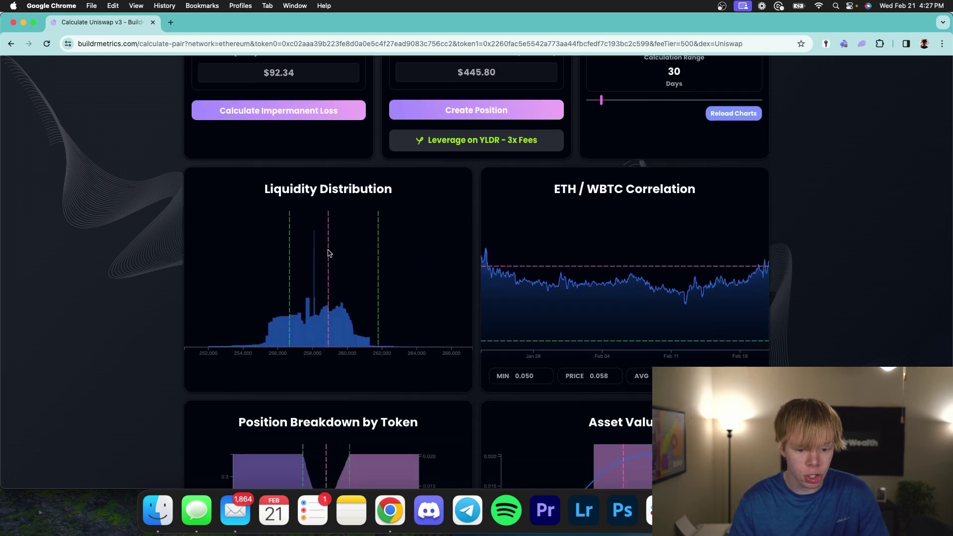
scroll(462, 246, "up", 3)
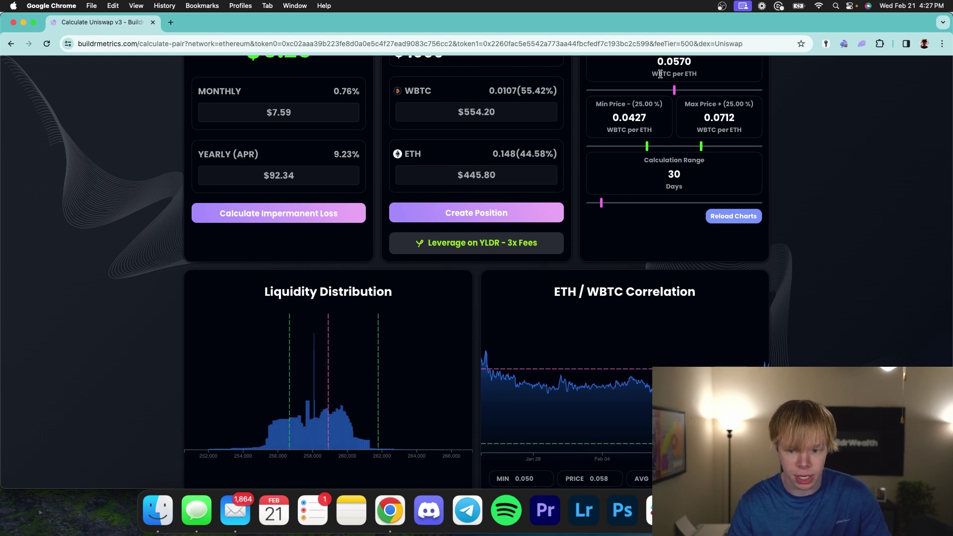
mouse_move(674, 89)
left_mouse_down()
mouse_move(653, 90)
mouse_move(687, 93)
left_mouse_up()
left_click_drag(360, 155, 334, 155)
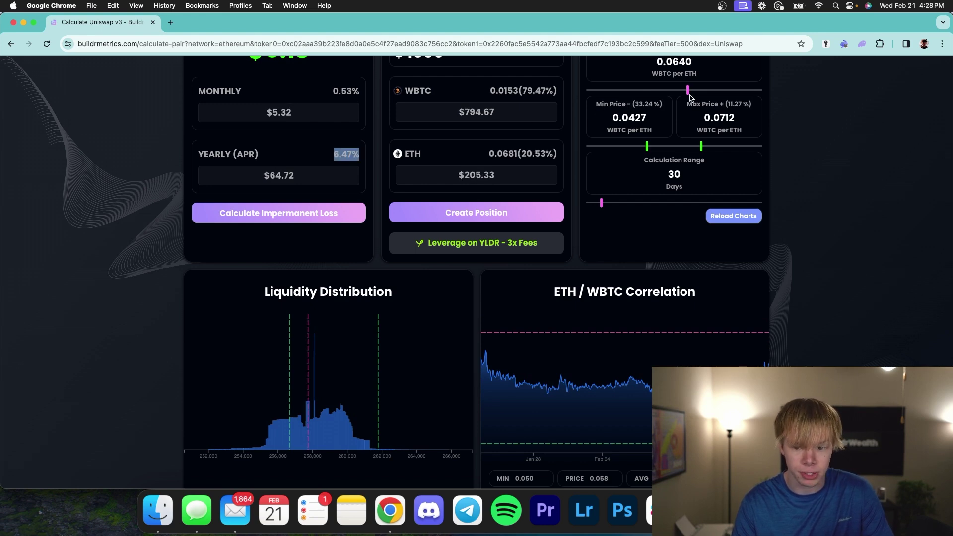
left_click_drag(687, 90, 690, 89)
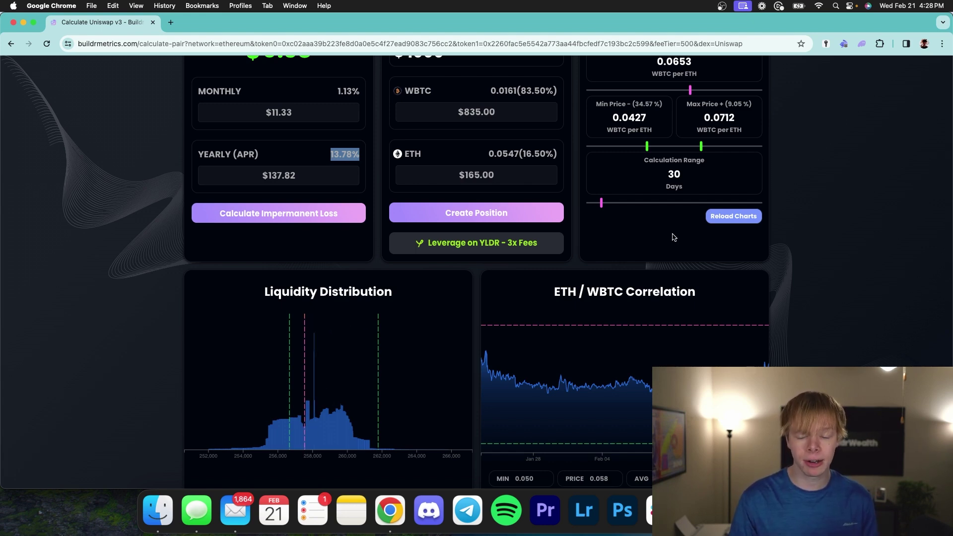
Step: Fine-tune the price between 0.0640 and 0.0650, highlight 6.47% APR, then open ARB/ETH in a new tab
scroll(785, 231, "down", 3)
scroll(786, 231, "down", 2)
scroll(786, 231, "up", 3)
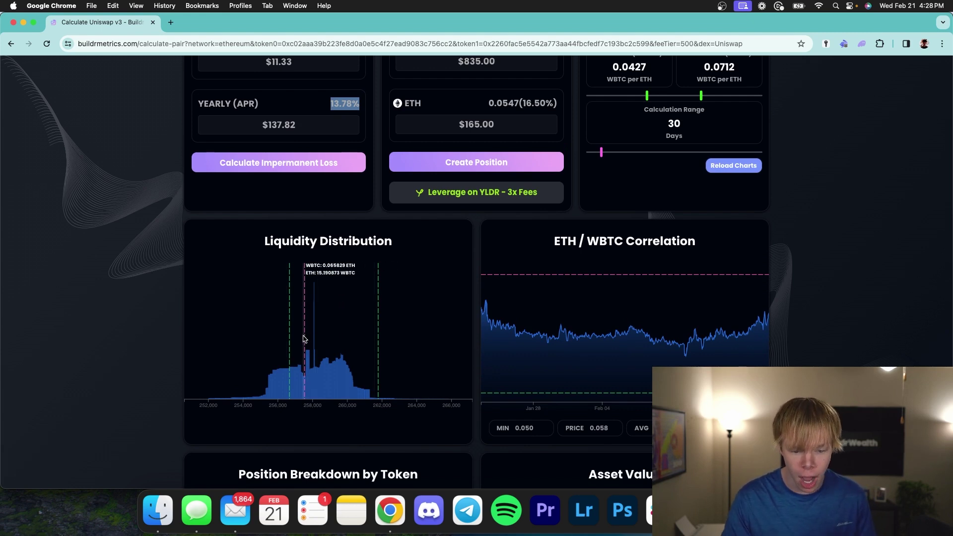
scroll(388, 323, "up", 2)
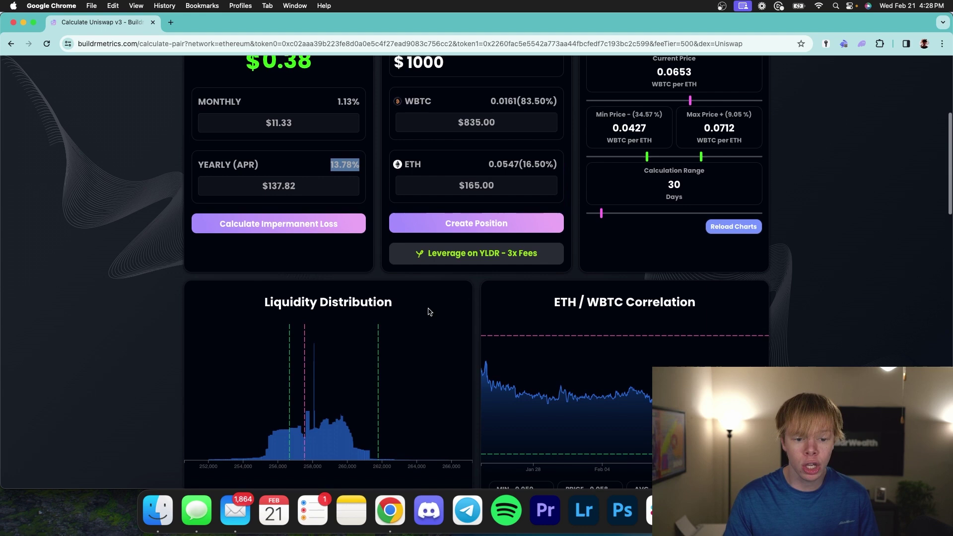
left_click_drag(360, 164, 340, 164)
scroll(343, 164, "up", 1)
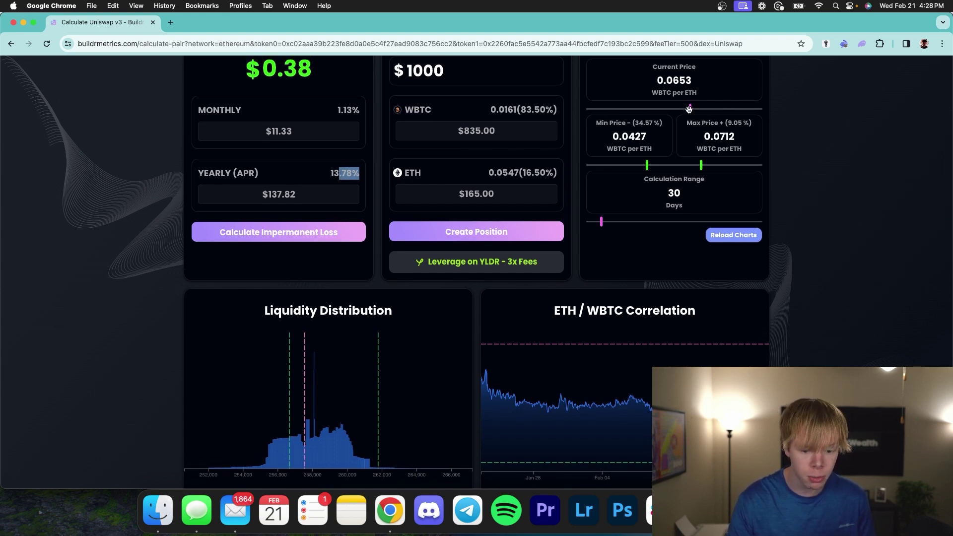
left_click_drag(689, 108, 687, 108)
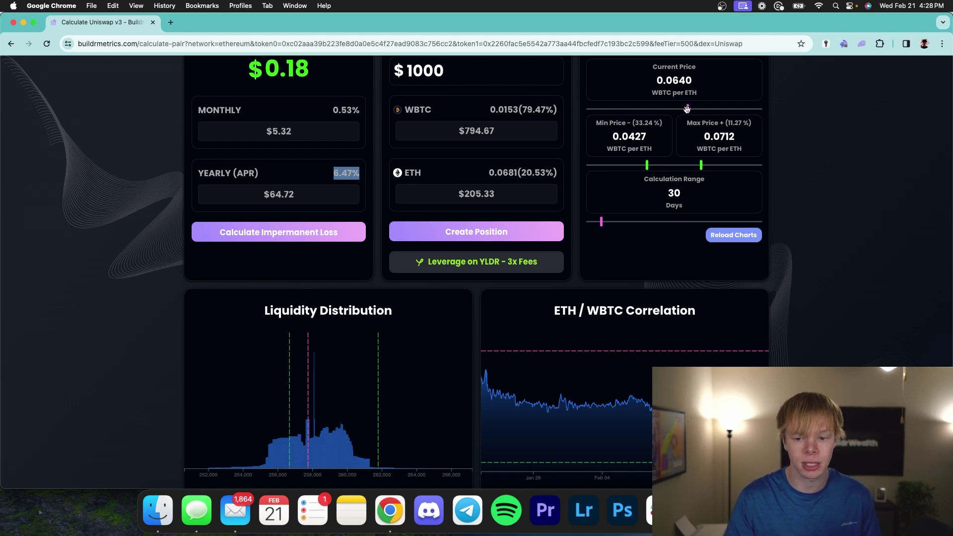
left_click_drag(688, 108, 690, 108)
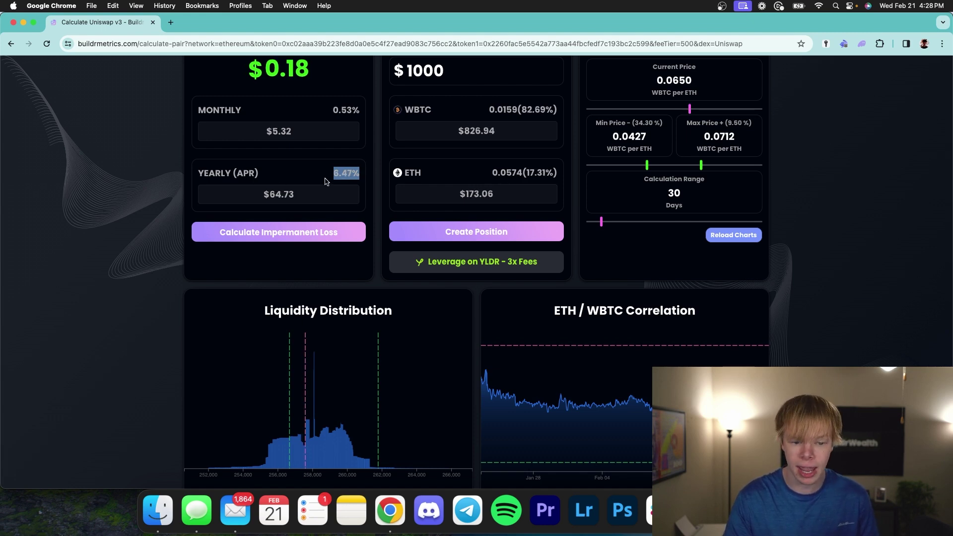
left_click_drag(689, 107, 687, 109)
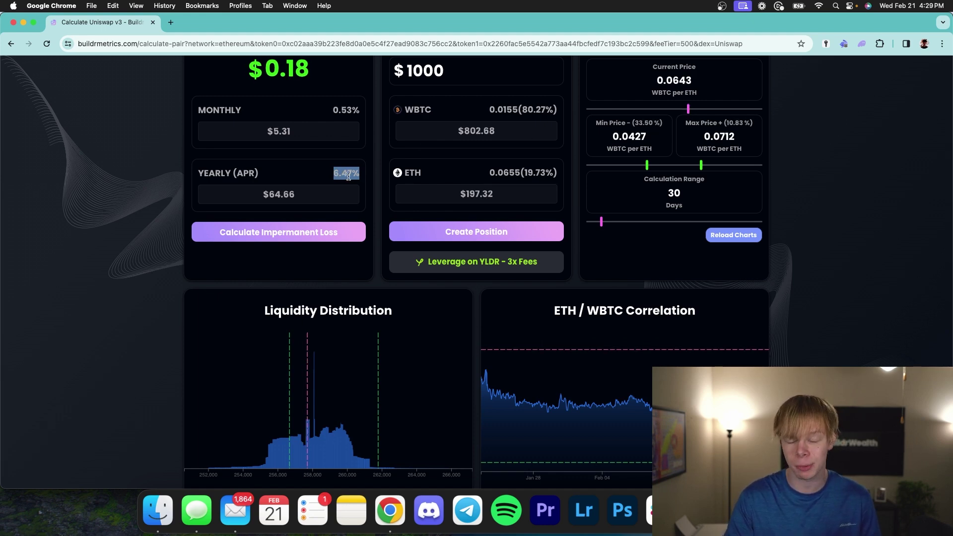
mouse_move(349, 176)
left_mouse_down()
mouse_move(360, 174)
mouse_move(352, 175)
left_mouse_up()
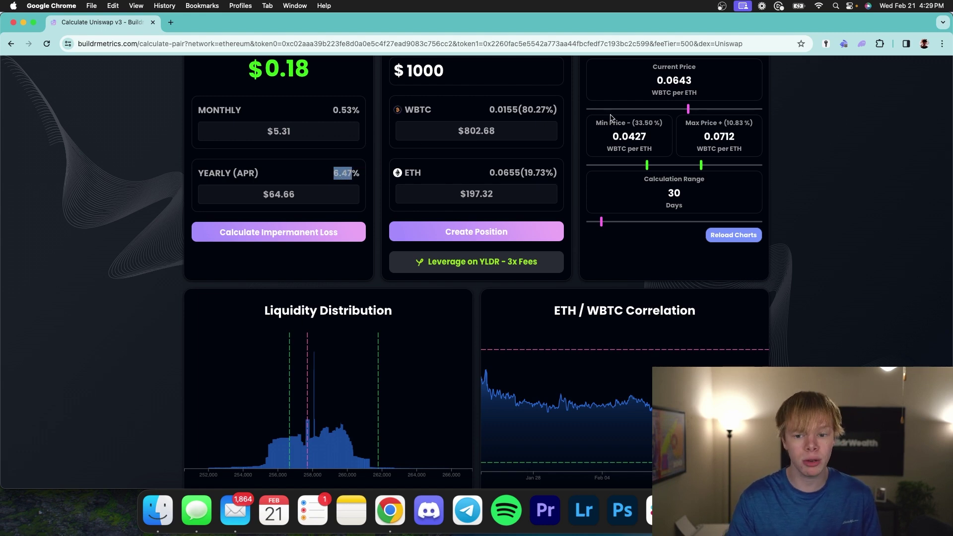
key("super+shift+t")
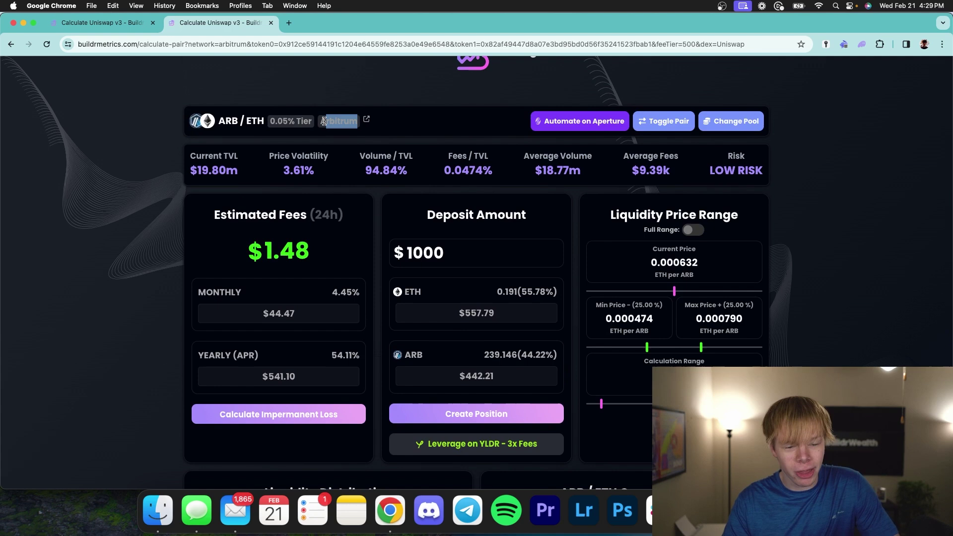
Step: Mark the 54.11% APR, then raise the ARB/ETH price to 0.000643, cutting APR to 48.73%
scroll(326, 170, "down", 3)
scroll(325, 170, "down", 3)
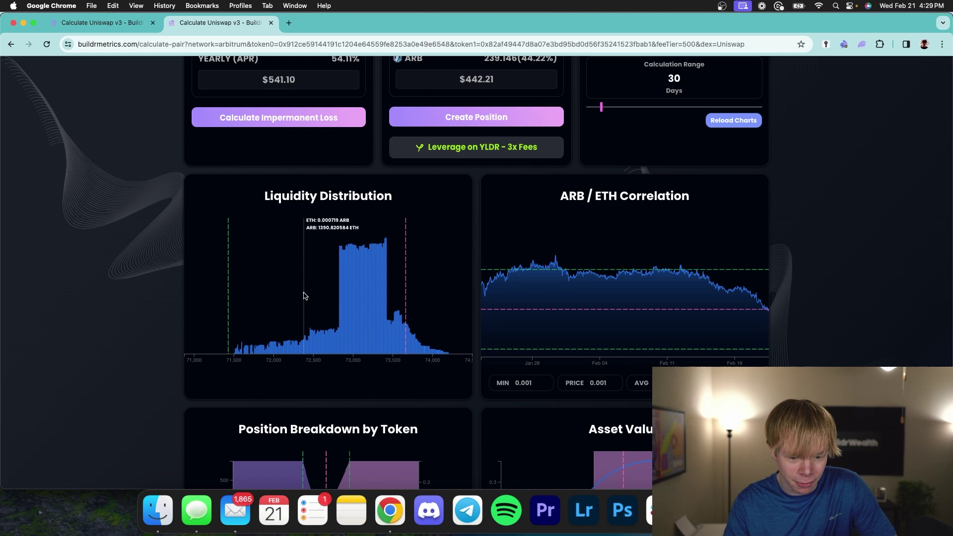
scroll(670, 213, "up", 2)
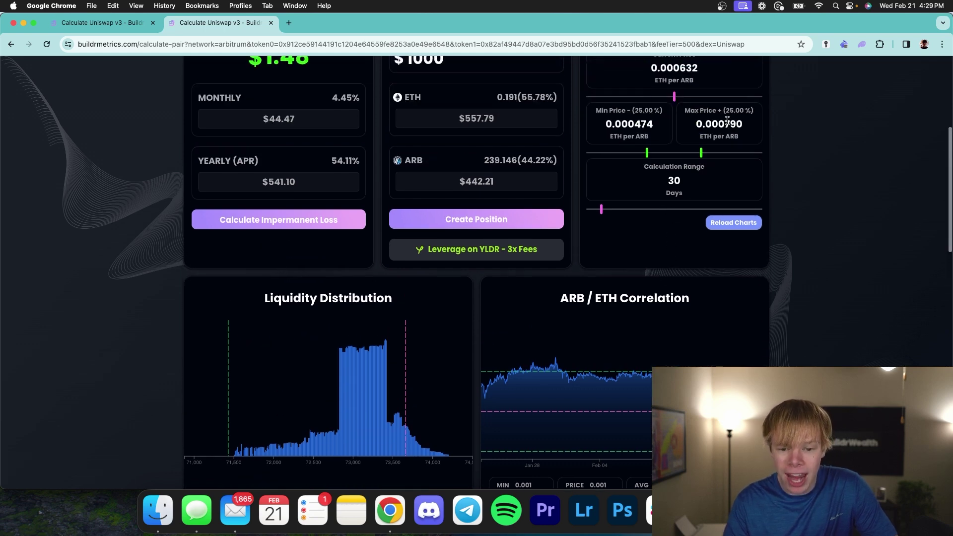
scroll(728, 121, "up", 1)
double_click(334, 195)
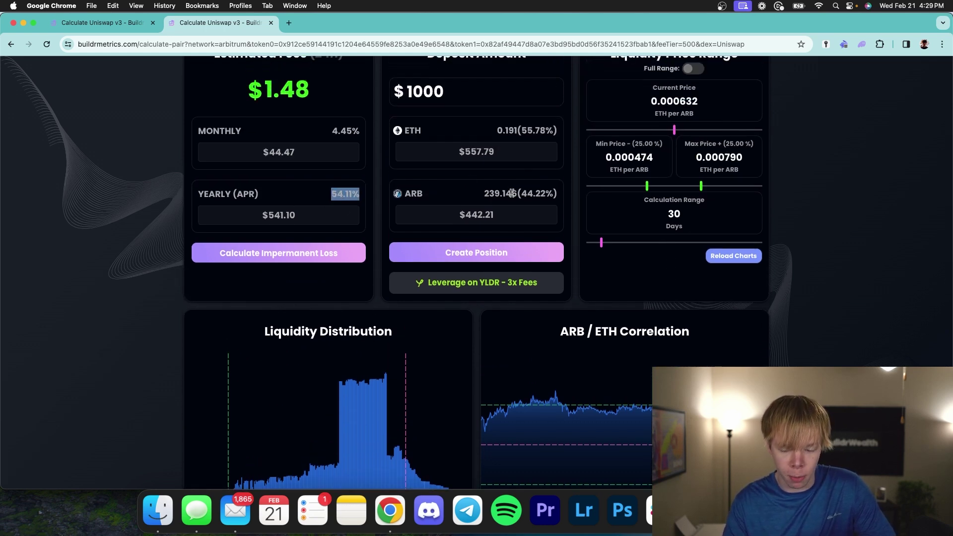
scroll(723, 169, "down", 1)
scroll(723, 169, "down", 1)
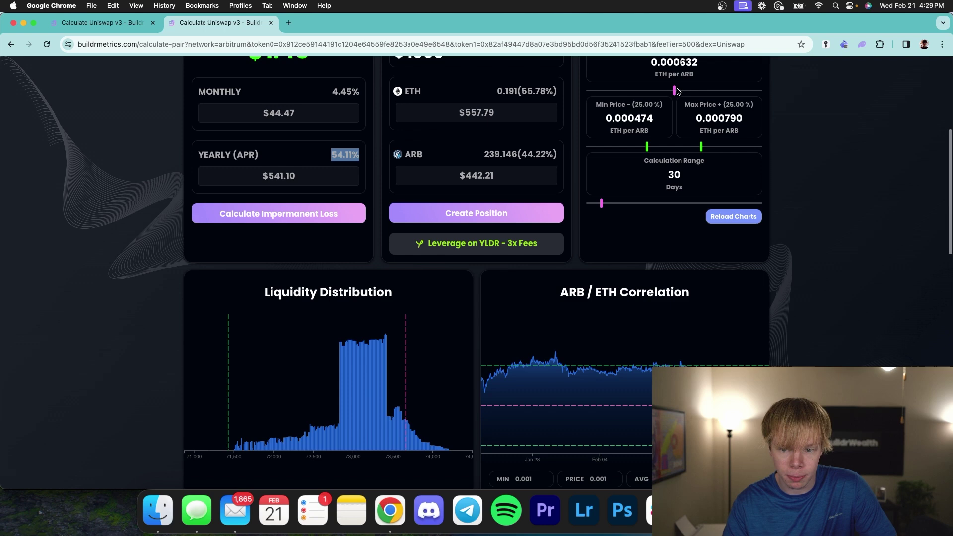
left_click_drag(678, 92, 676, 94)
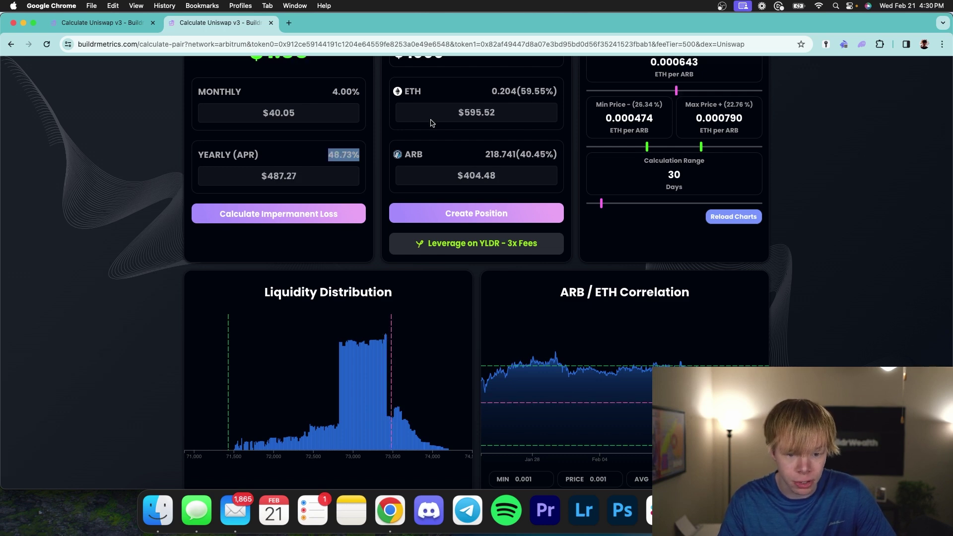
scroll(361, 261, "down", 5)
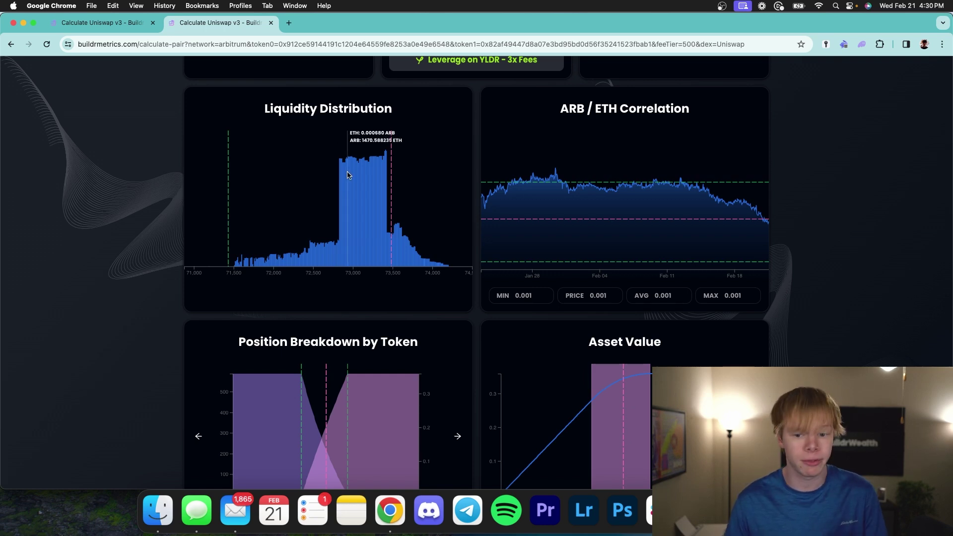
scroll(348, 173, "down", 8)
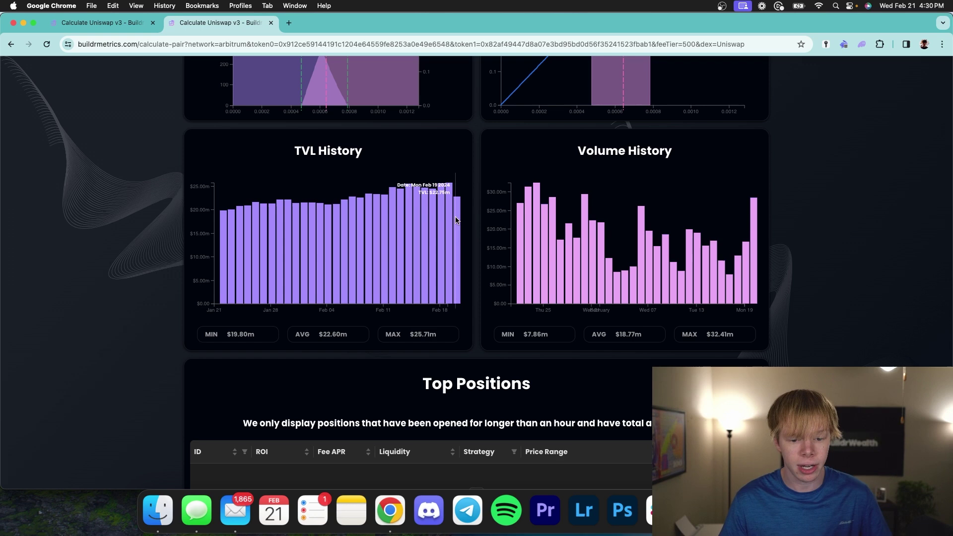
scroll(428, 224, "up", 1)
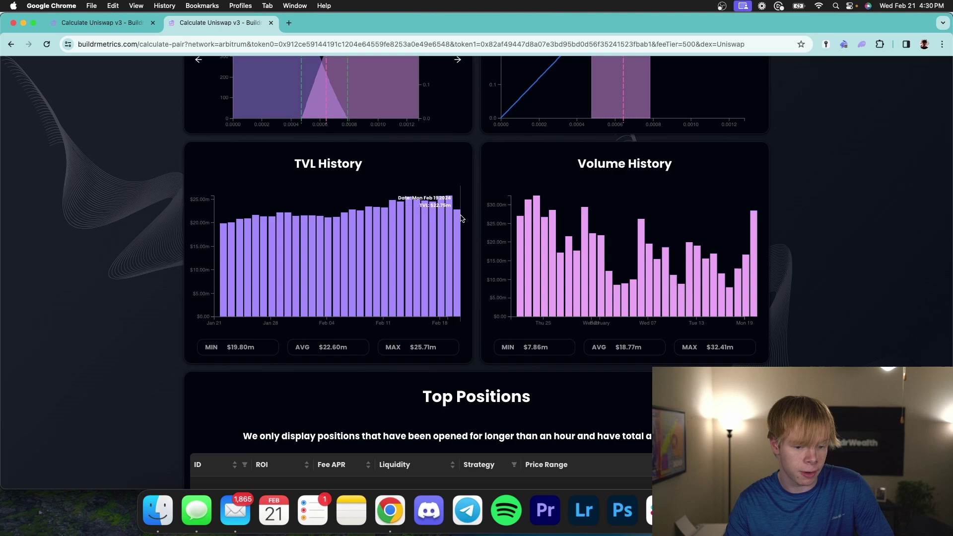
scroll(439, 226, "down", 2)
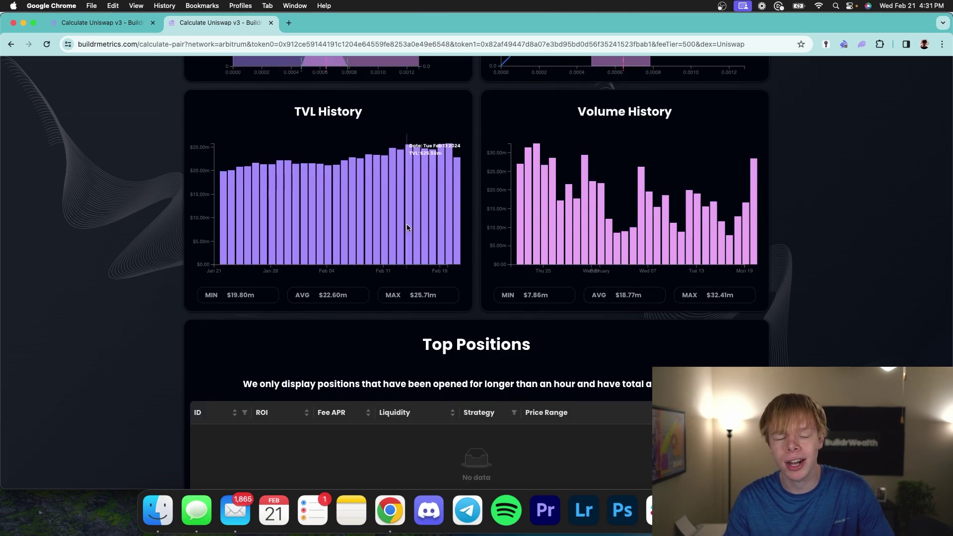
double_click(437, 220)
scroll(437, 220, "up", 15)
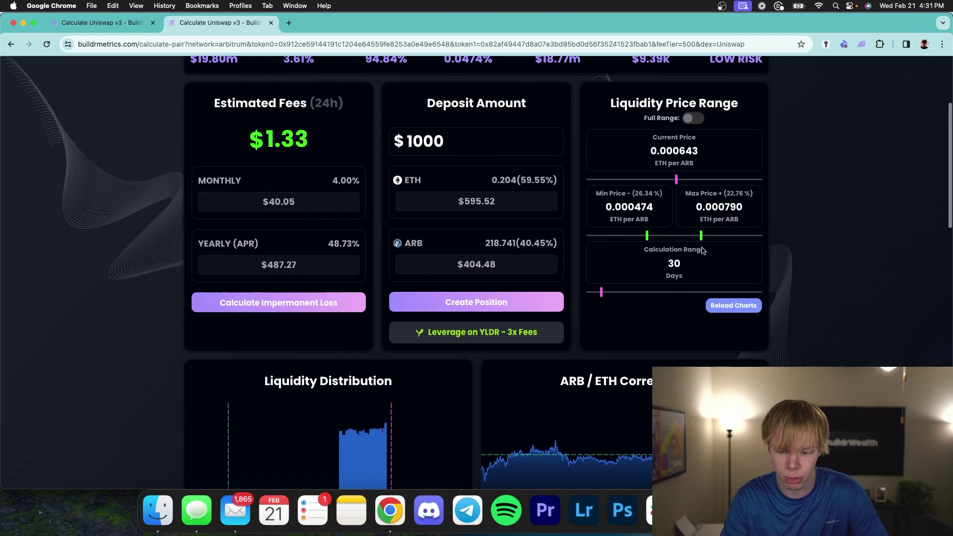
double_click(689, 268)
scroll(688, 267, "down", 15)
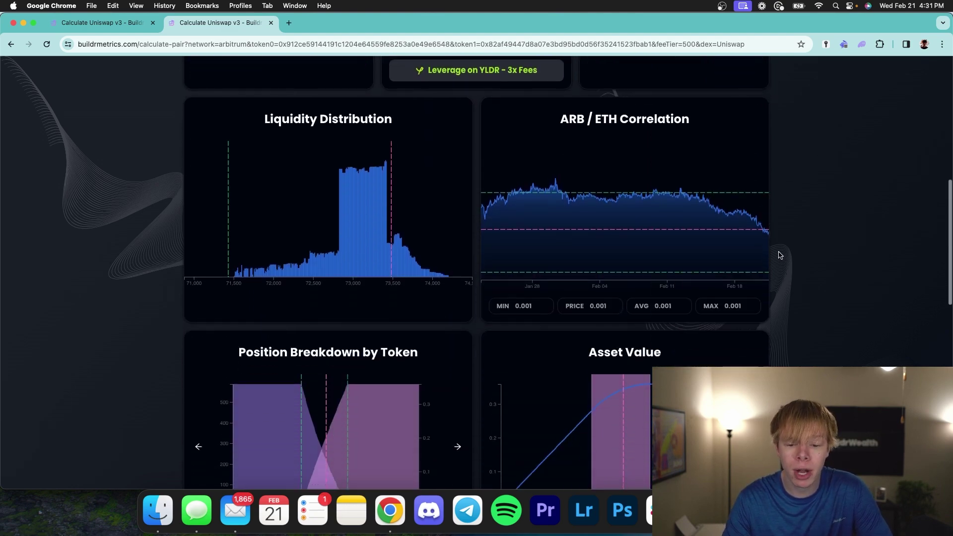
mouse_move(648, 208)
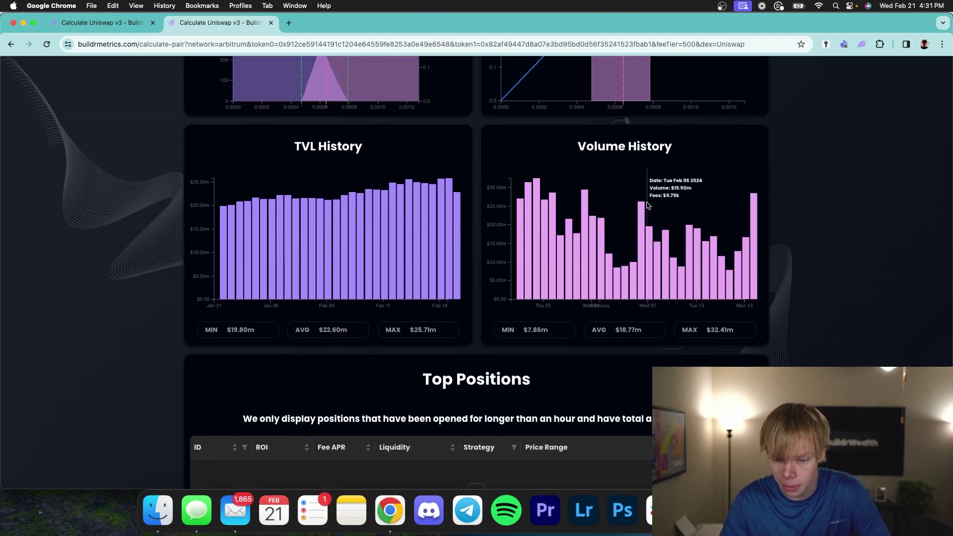
scroll(650, 207, "up", 15)
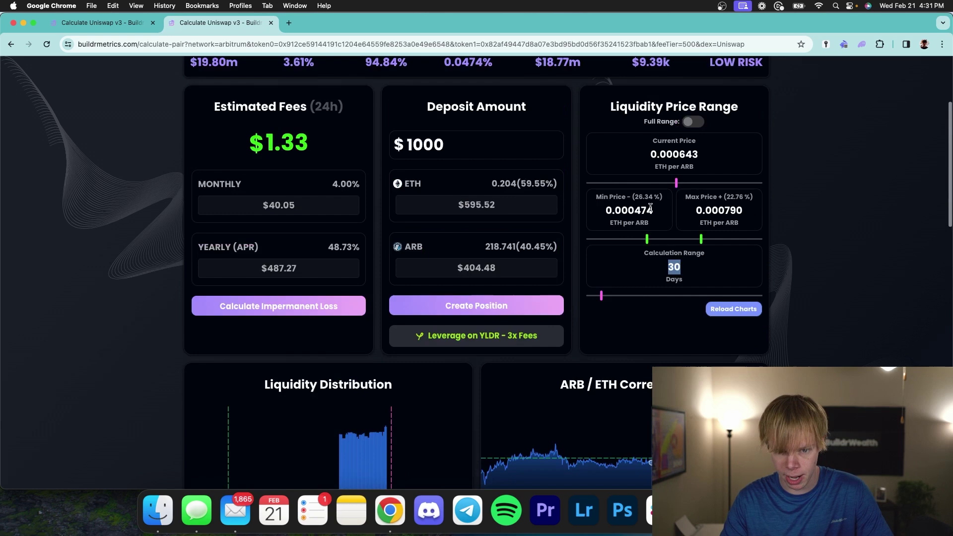
Step: Switch to the RDNT/ETH pool tab and point out its Volume History chart
key("ctrl+shift+Tab")
scroll(519, 364, "down", 5)
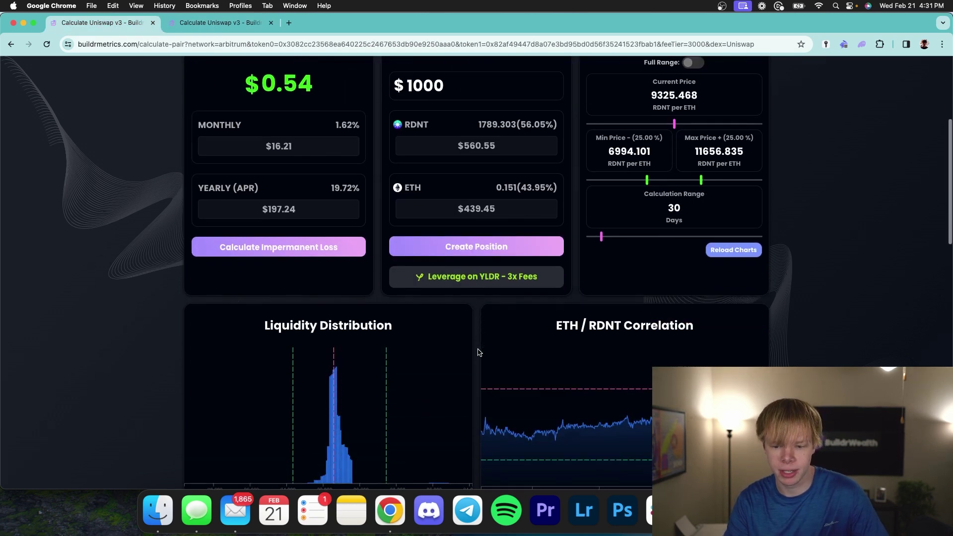
scroll(737, 352, "down", 12)
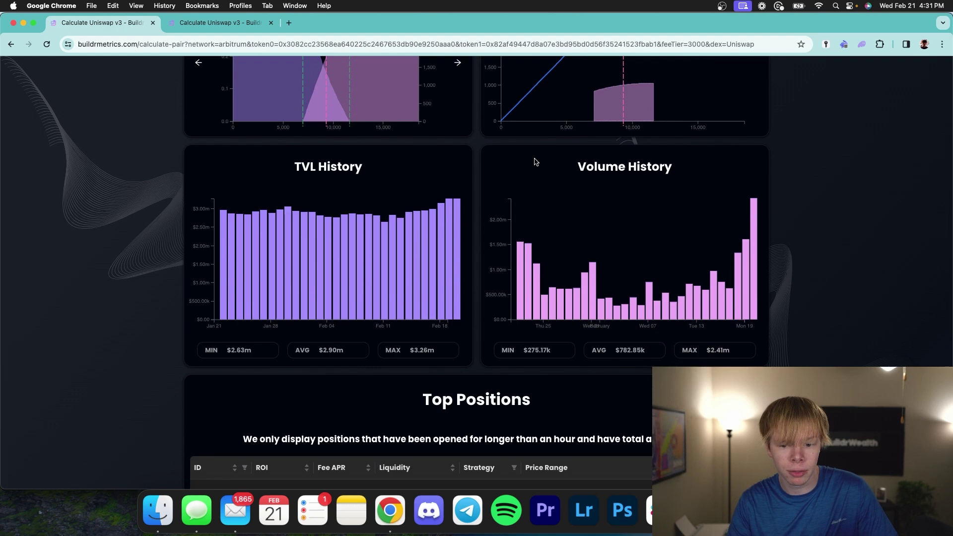
double_click(586, 170)
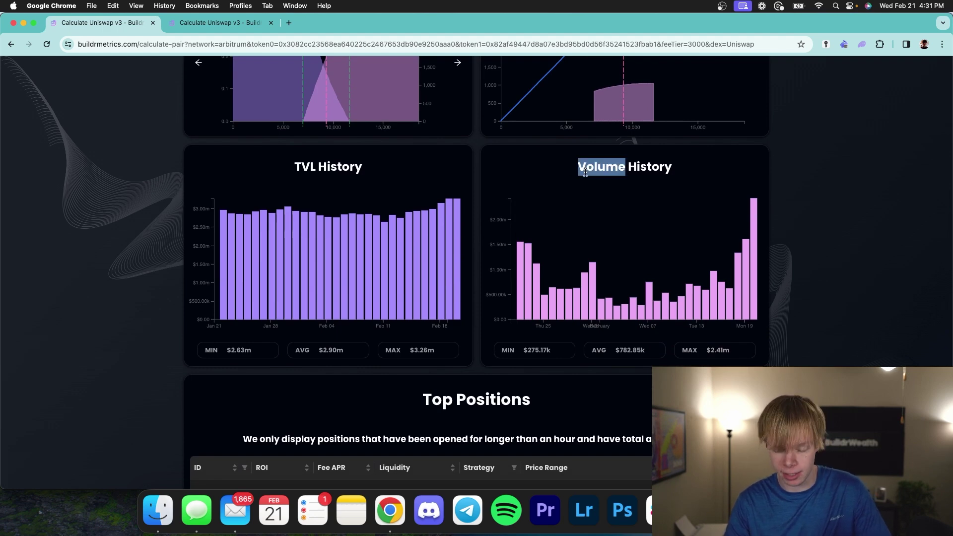
left_click(607, 279)
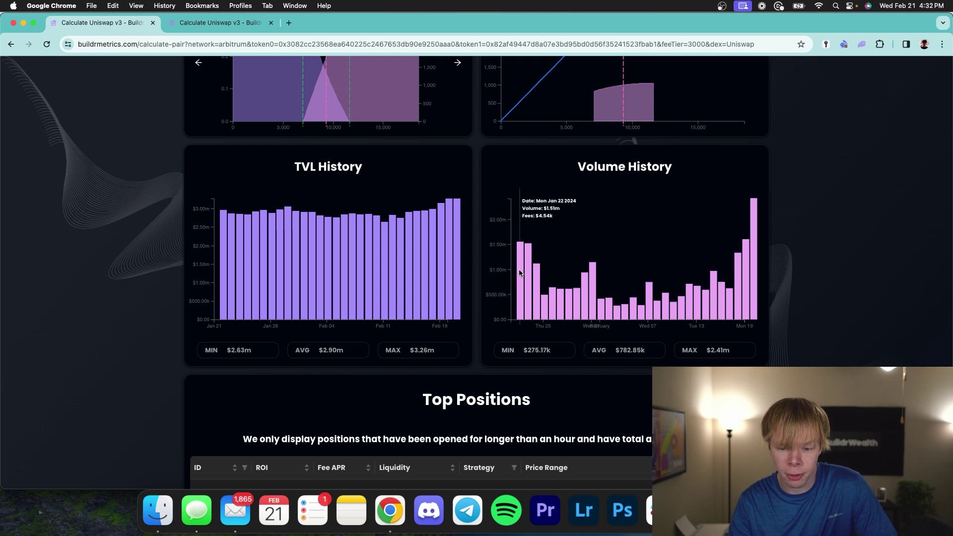
Step: Highlight the RDNT pool's 19.72% yearly APR and scroll through its charts
scroll(681, 273, "up", 10)
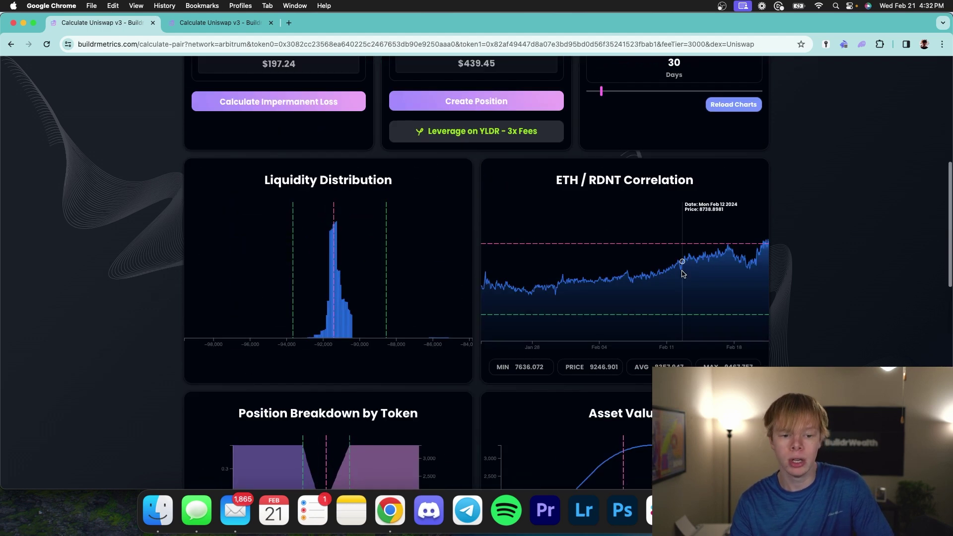
left_click_drag(330, 142, 360, 143)
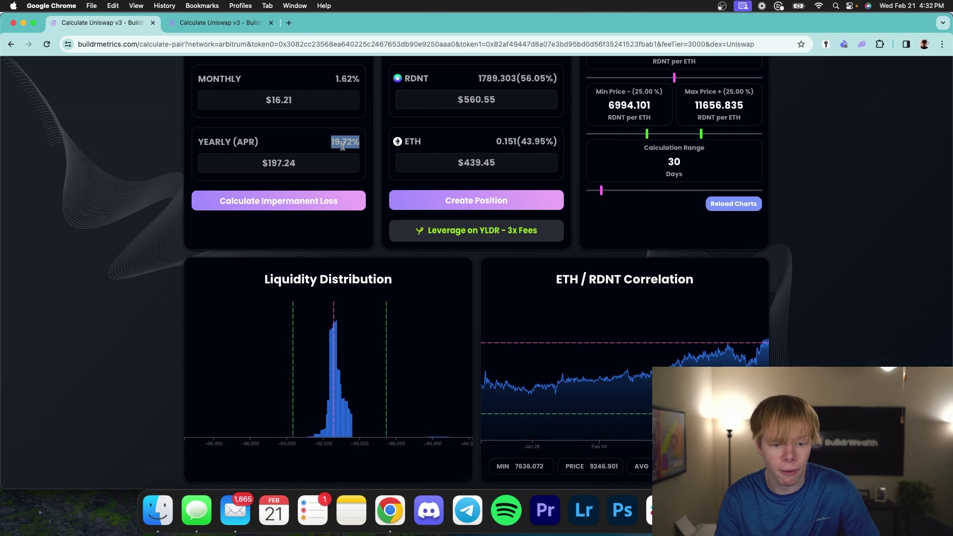
scroll(351, 172, "down", 12)
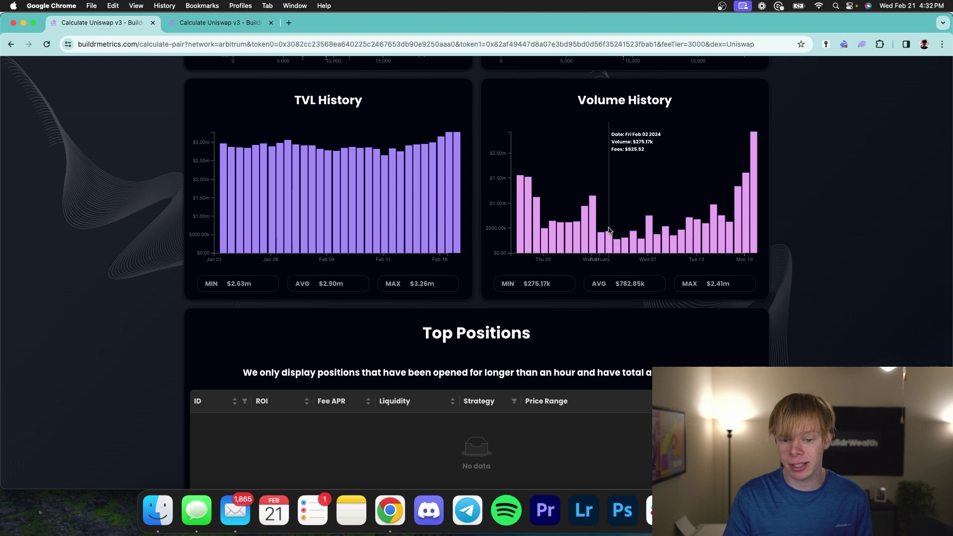
scroll(601, 215, "up", 12)
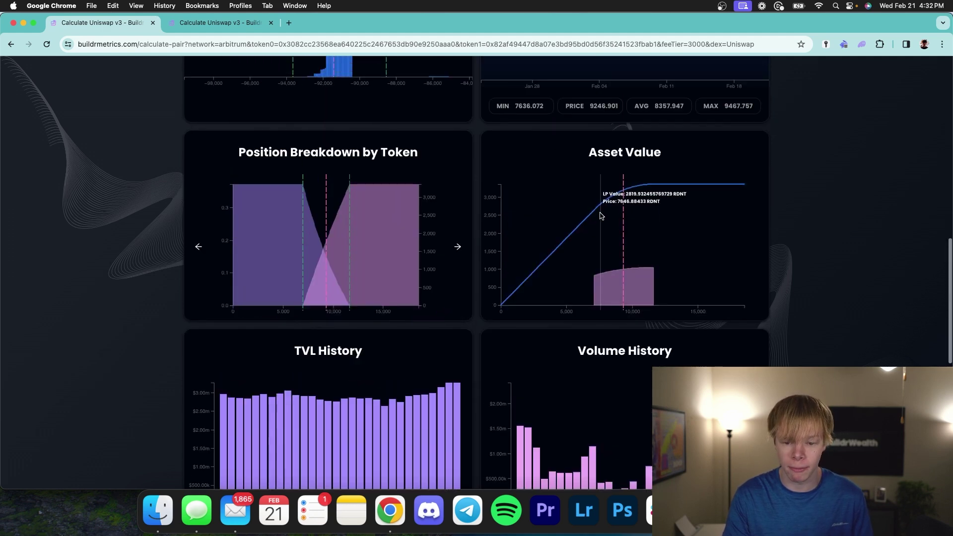
Step: Set the calculation range to 20 days, reload the charts and review the results
left_click_drag(697, 178, 628, 177)
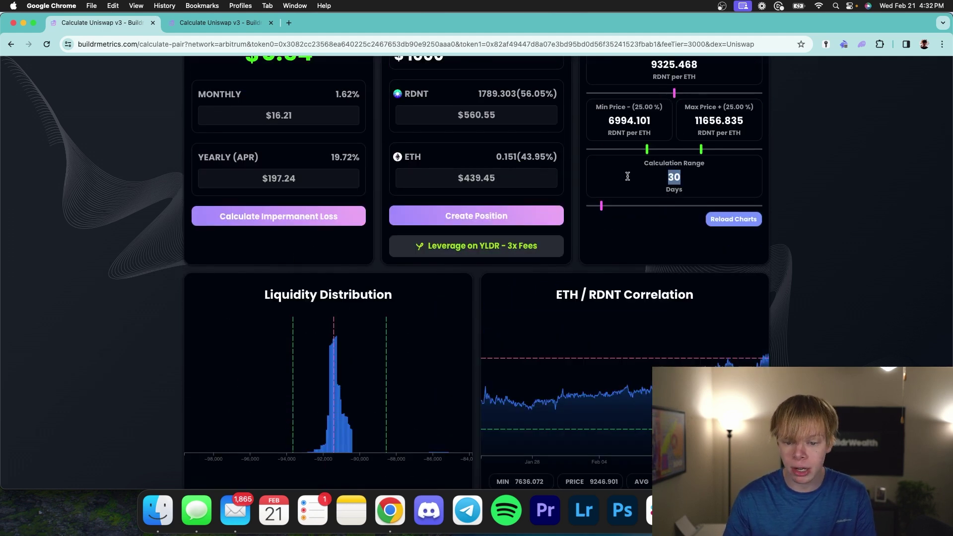
type("20")
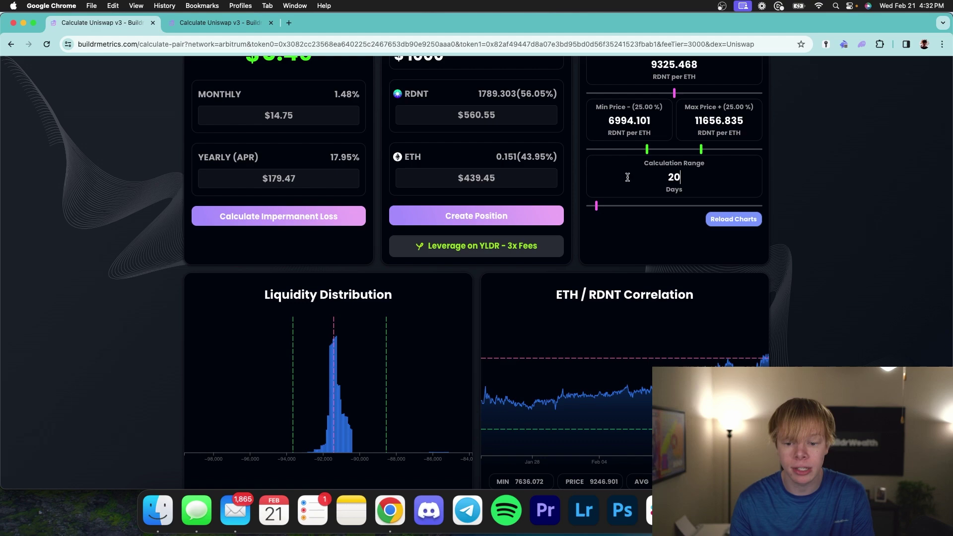
left_click(758, 221)
scroll(638, 122, "down", 10)
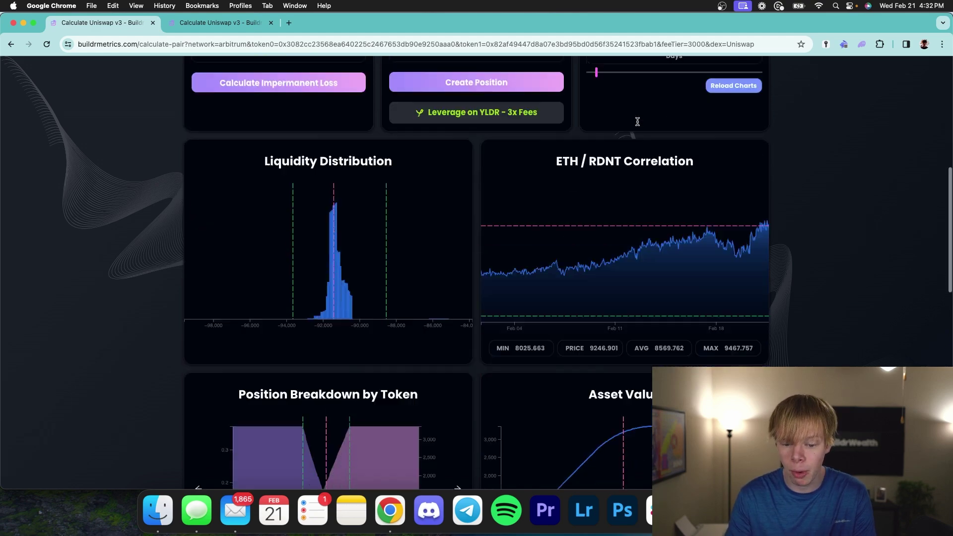
scroll(639, 122, "up", 12)
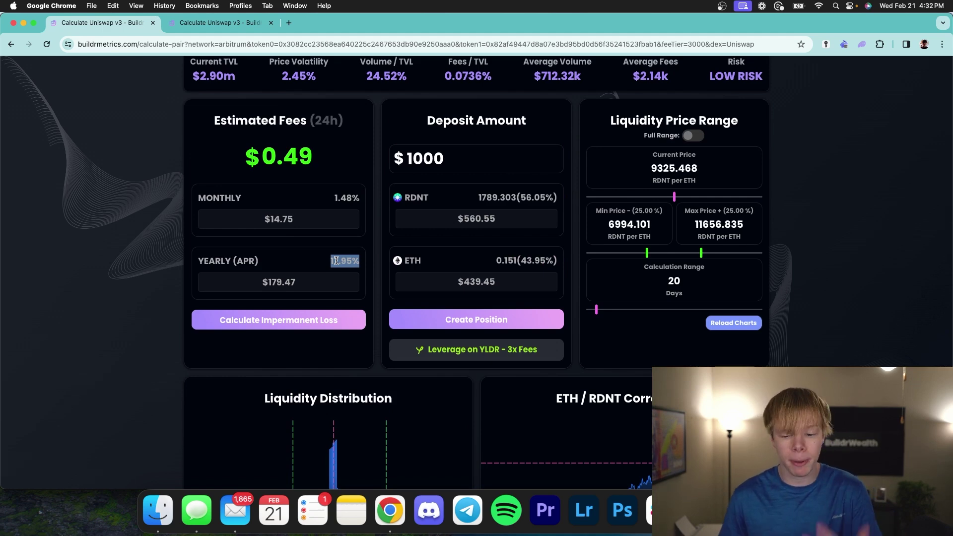
scroll(463, 310, "down", 15)
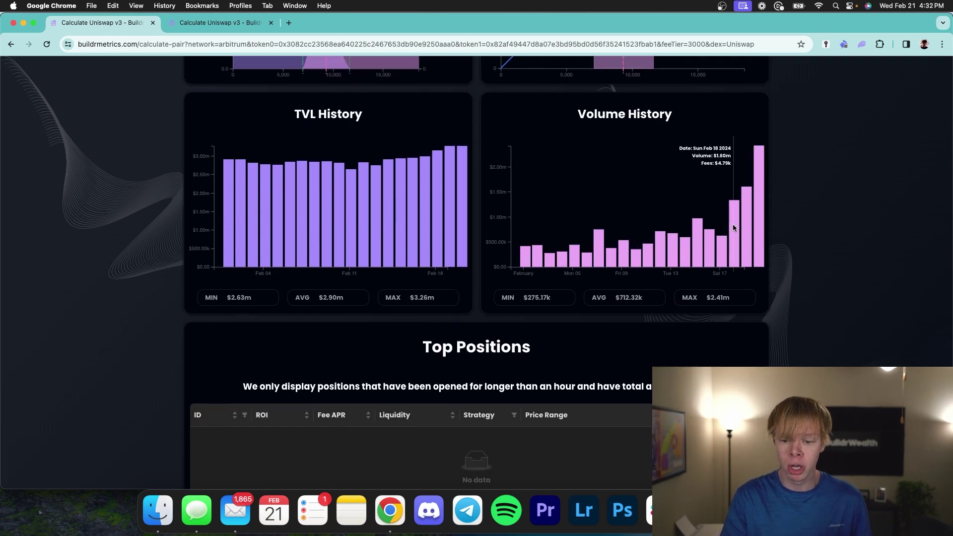
scroll(715, 214, "up", 12)
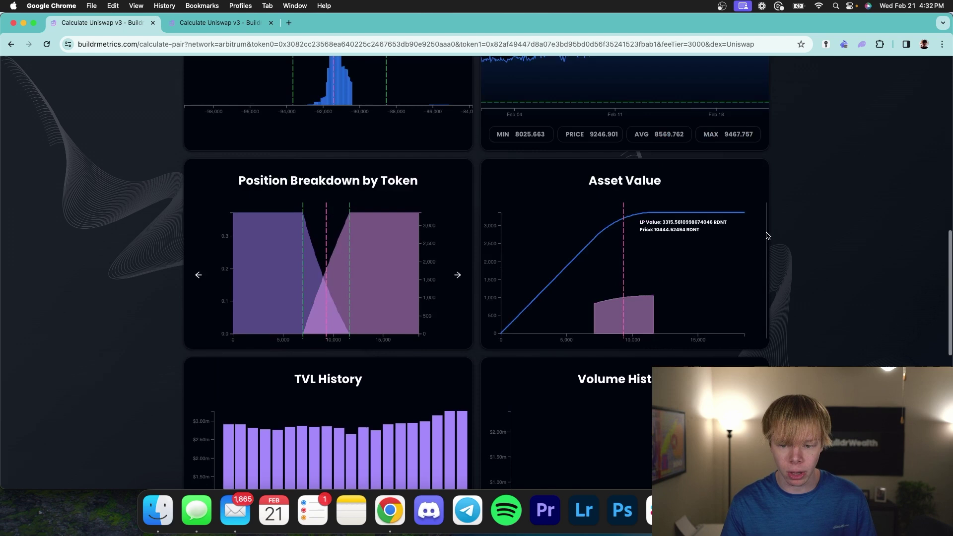
Step: Change the calculation range to 3 days and reload the charts
double_click(704, 197)
type("3")
left_click(714, 239)
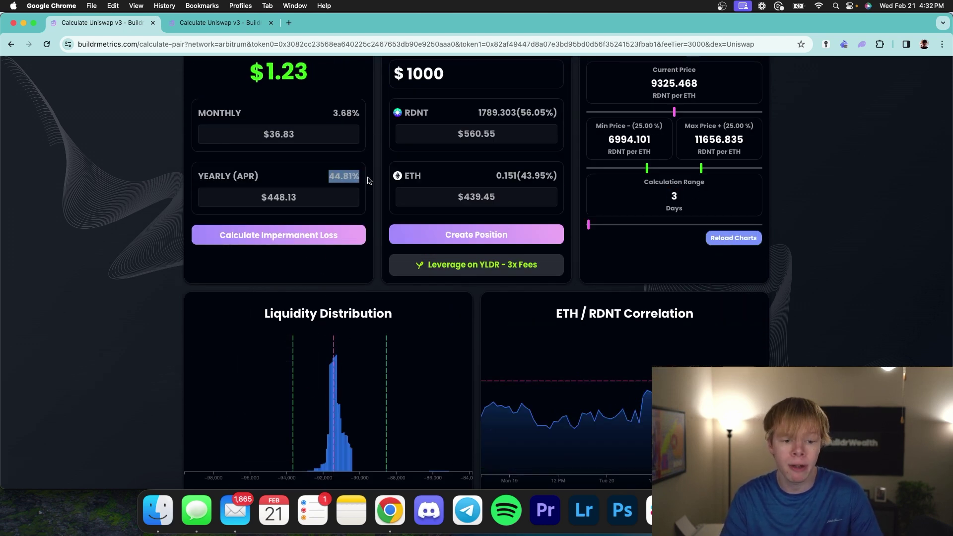
scroll(547, 249, "up", 3)
Step: Set the calculation range back to 30 days, then stretch it to 365 days
left_click(691, 307)
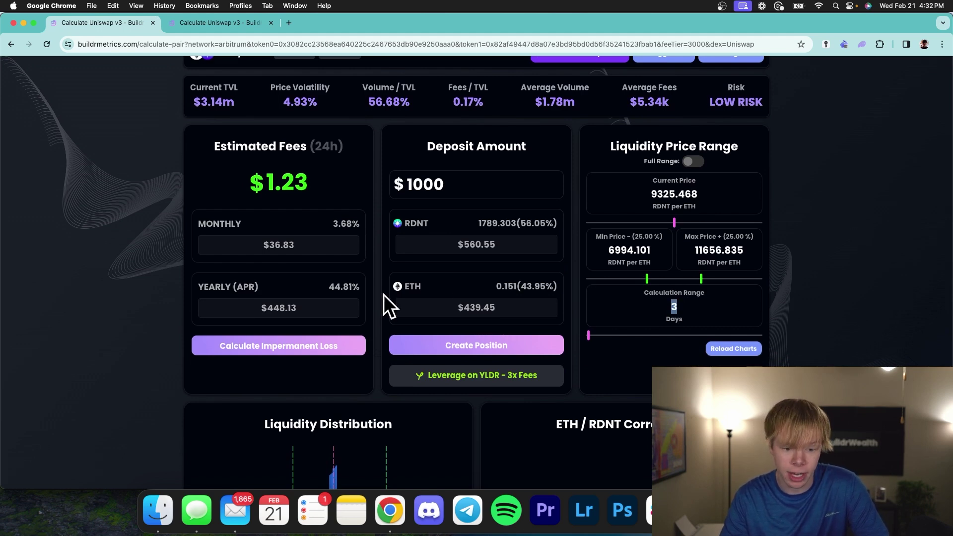
left_click(339, 287)
left_click(687, 296)
type("0")
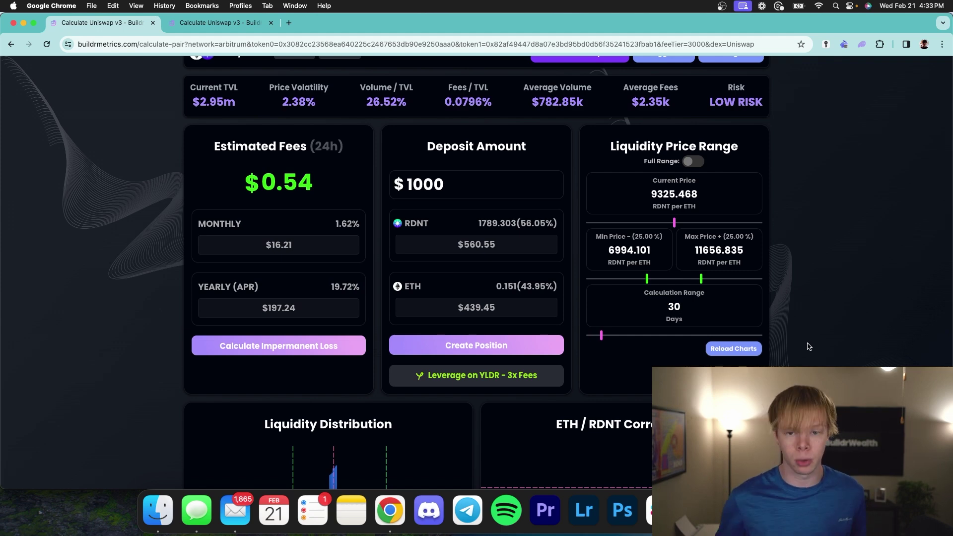
left_click_drag(602, 337, 780, 341)
Step: Restore the RDNT calculation range to 30 days and scroll through its history charts
type("30")
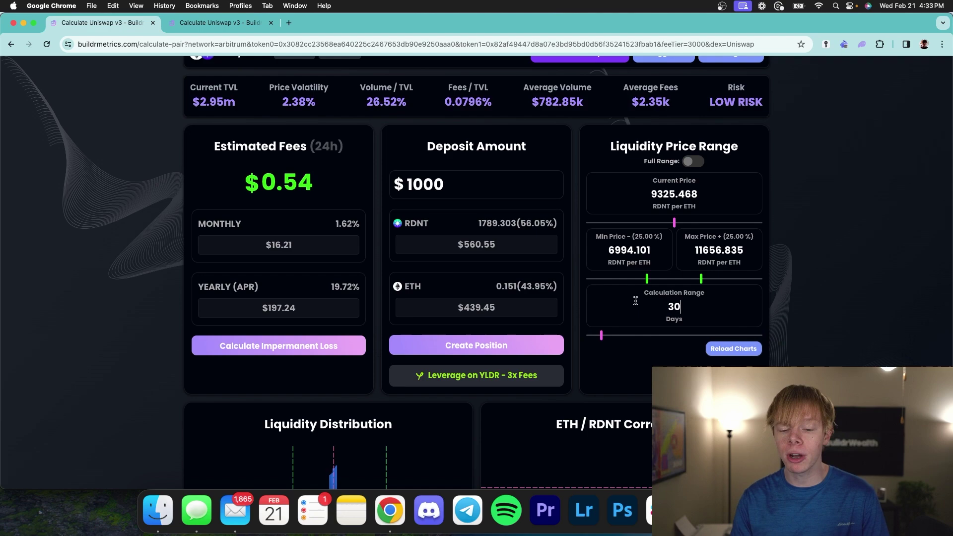
scroll(824, 305, "down", 13)
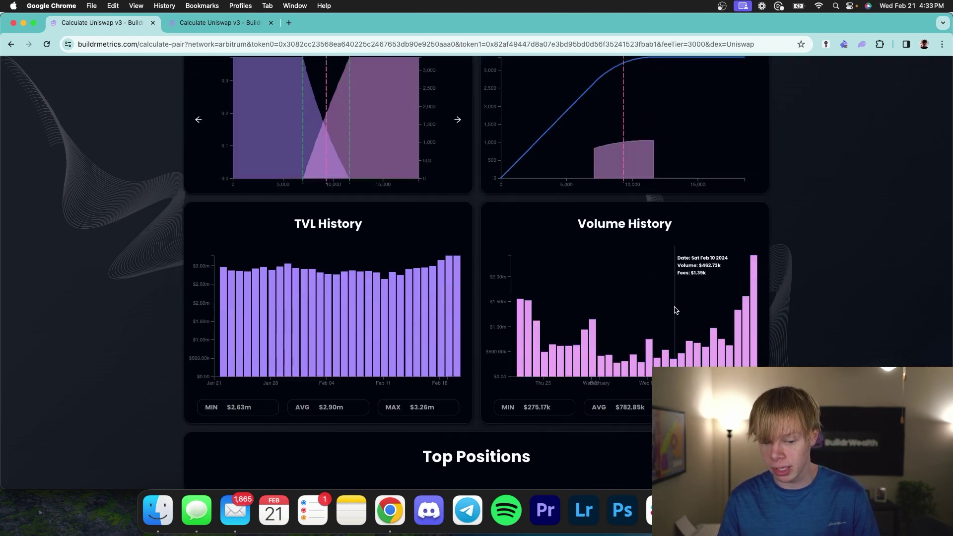
scroll(530, 304, "up", 10)
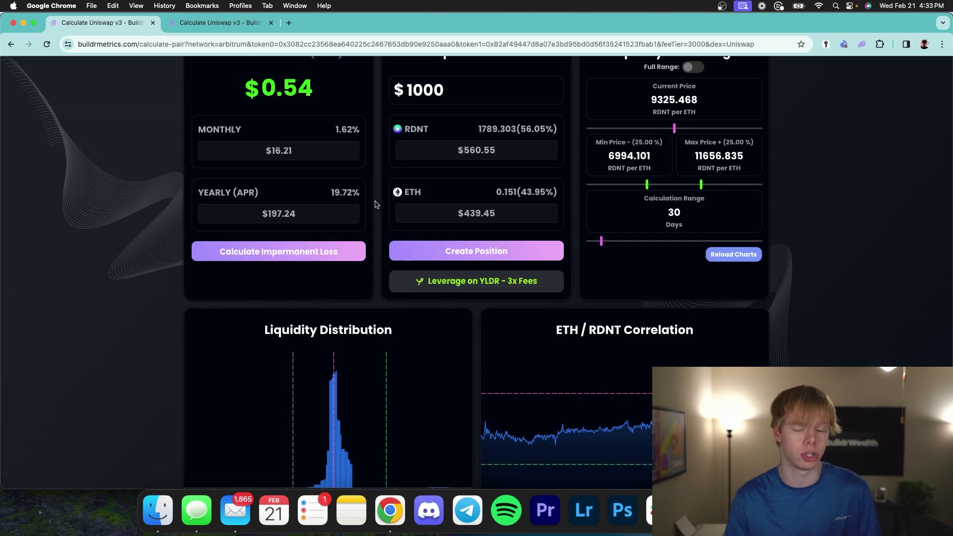
scroll(377, 204, "down", 12)
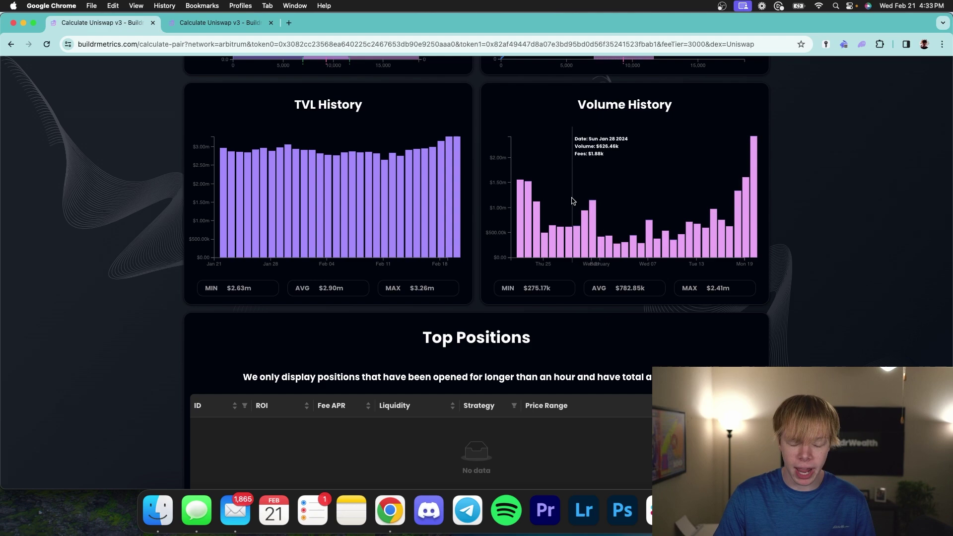
scroll(572, 201, "up", 10)
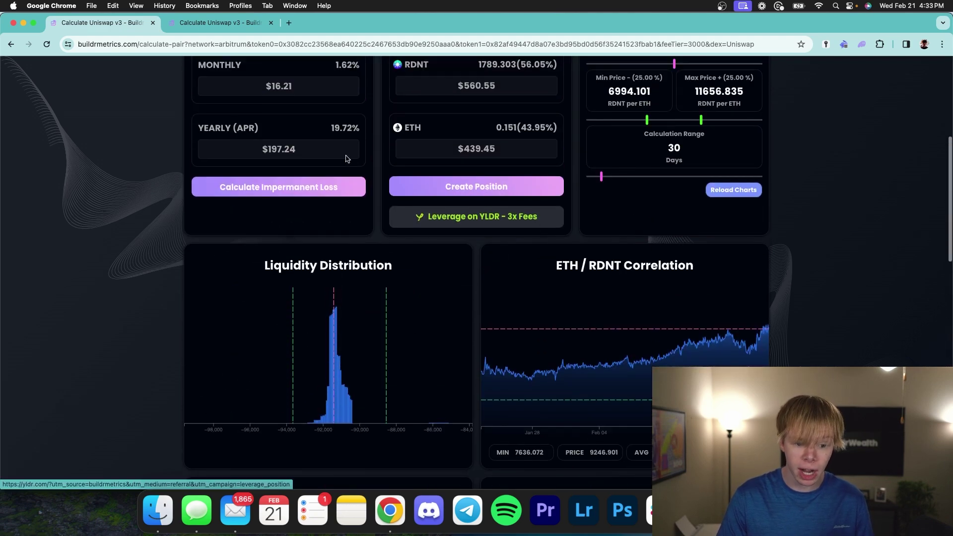
scroll(472, 140, "down", 9)
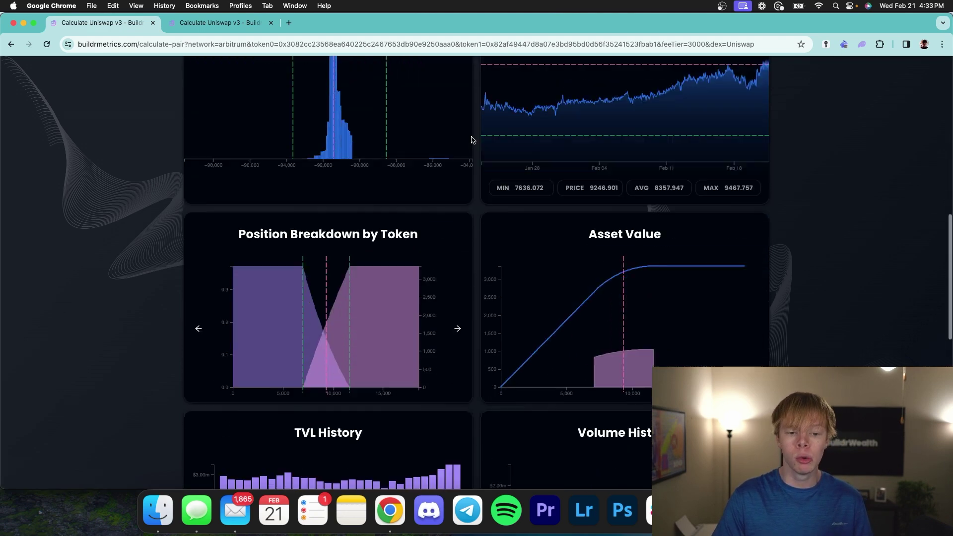
scroll(472, 141, "up", 8)
scroll(472, 143, "up", 6)
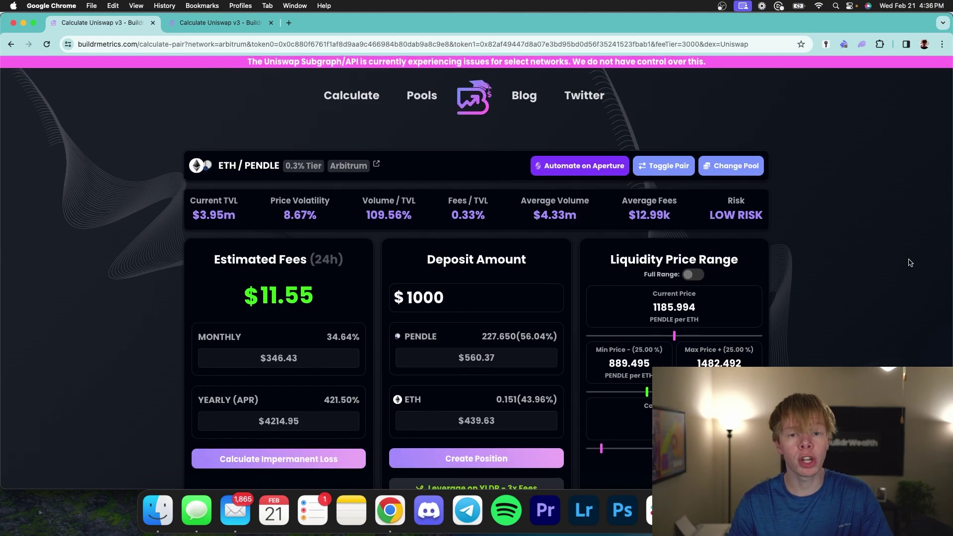
scroll(911, 262, "down", 5)
scroll(911, 263, "down", 10)
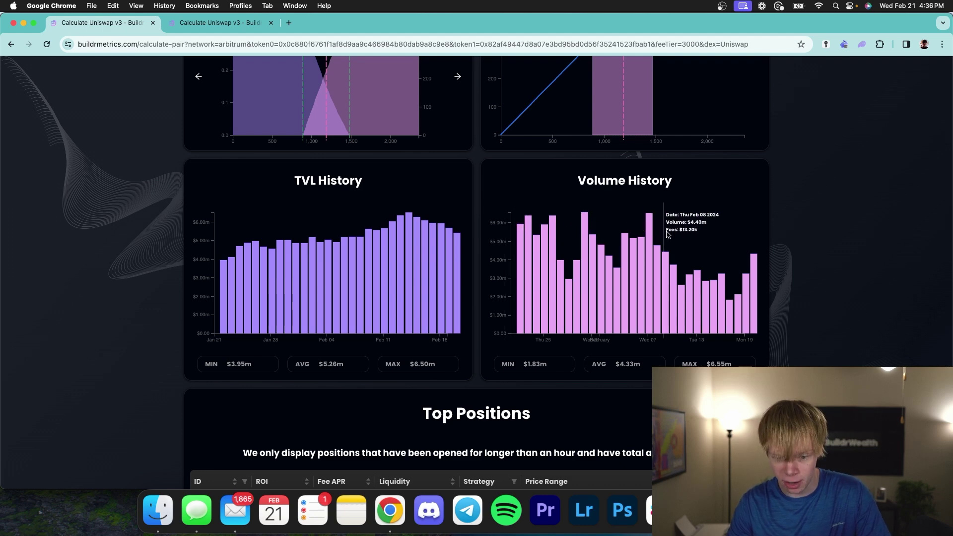
scroll(520, 242, "up", 1)
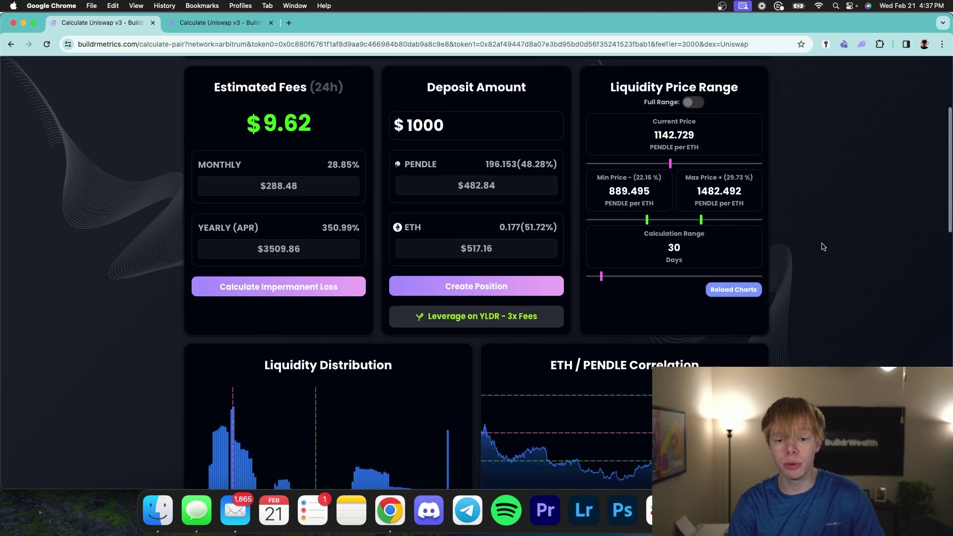
Step: Recalculate ETH/PENDLE over a 10-day range and highlight the 240.25% yearly APR
scroll(821, 246, "down", 15)
scroll(812, 249, "down", 1)
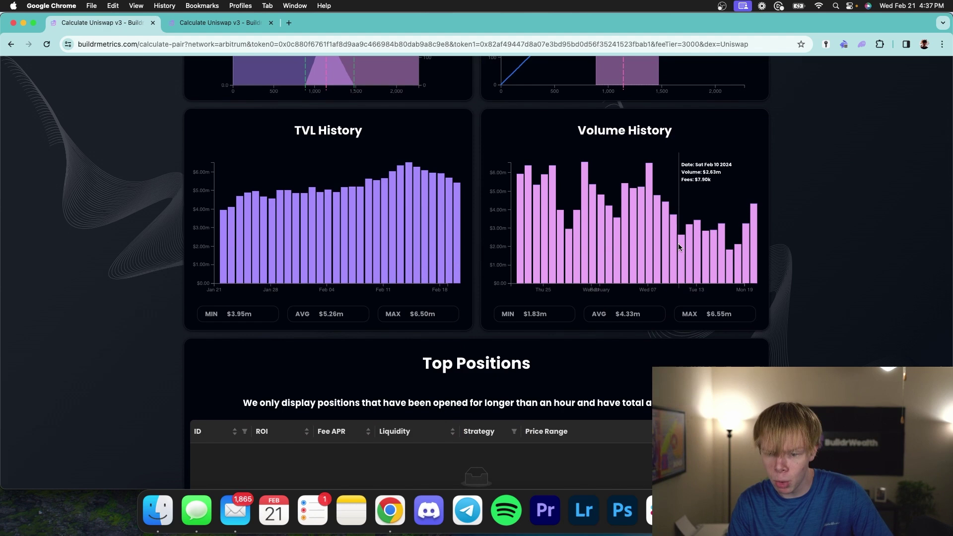
scroll(744, 248, "up", 10)
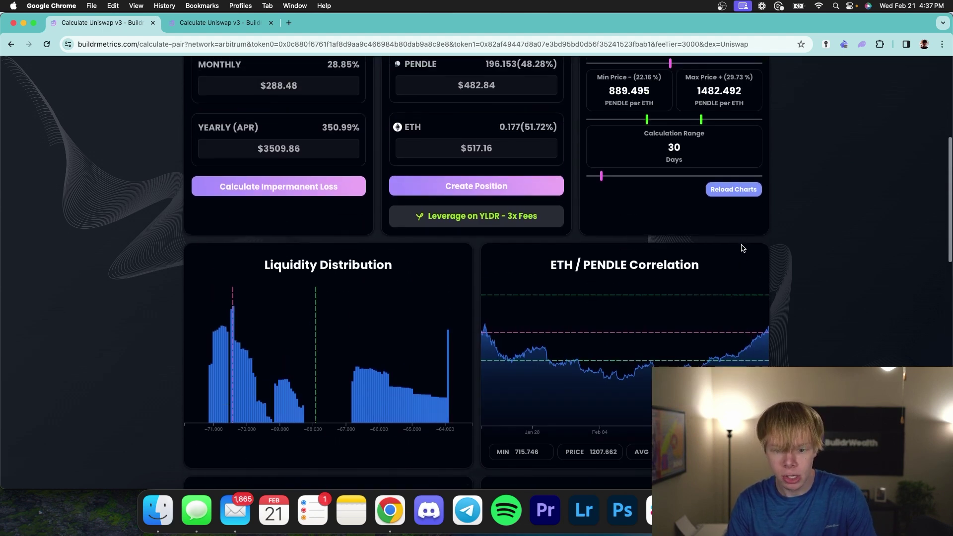
double_click(674, 156)
type("10")
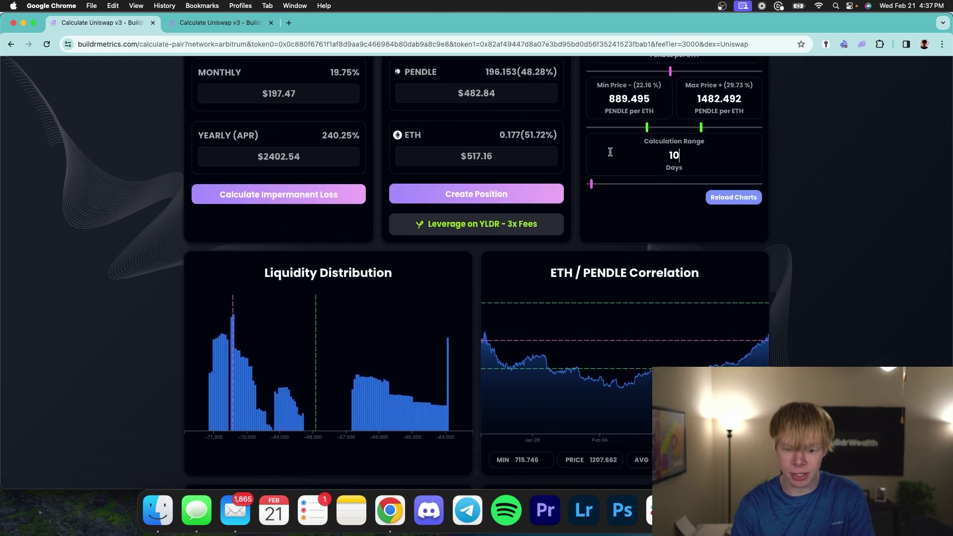
left_click(721, 199)
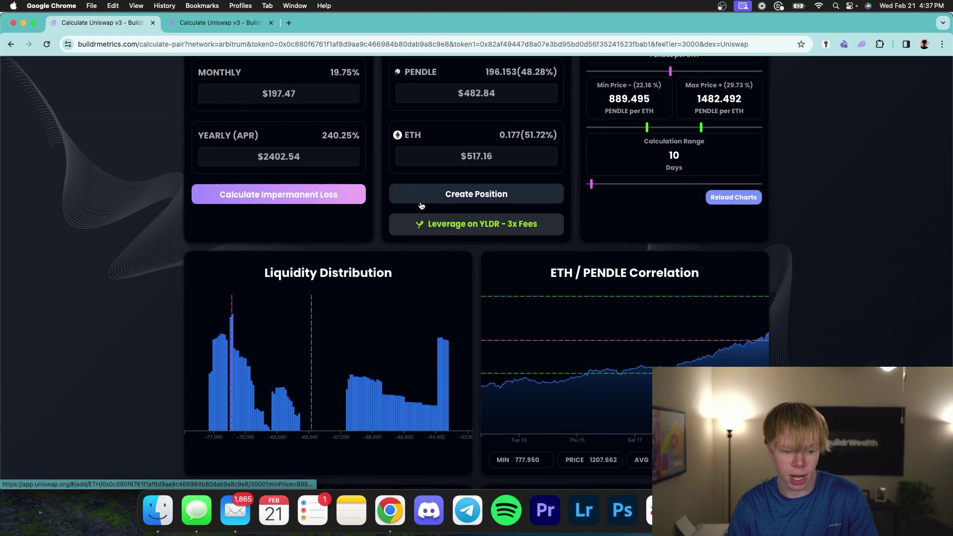
scroll(826, 224, "up", 3)
double_click(337, 215)
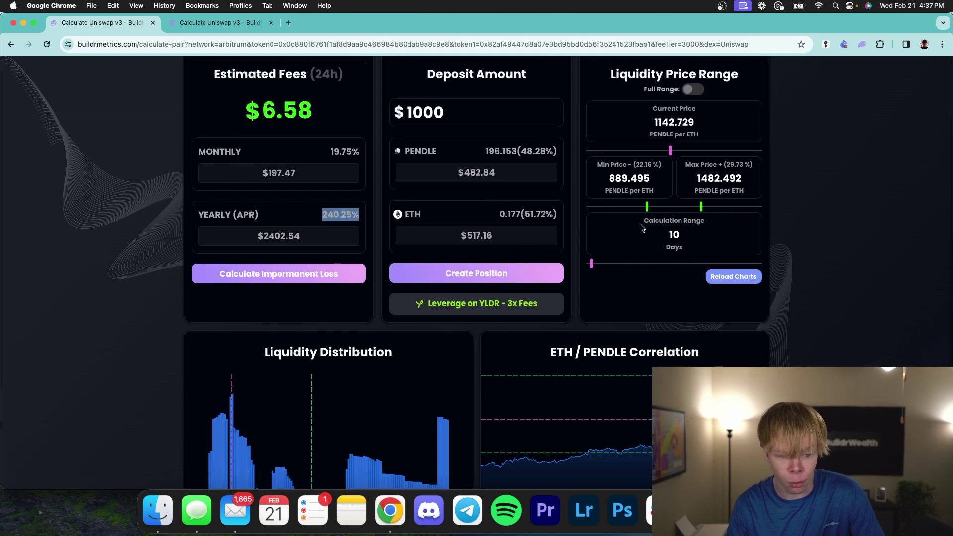
Step: Return to a 30-day range, reload, and highlight the 350.99% APR and 30-day value
left_click(694, 238)
type("30")
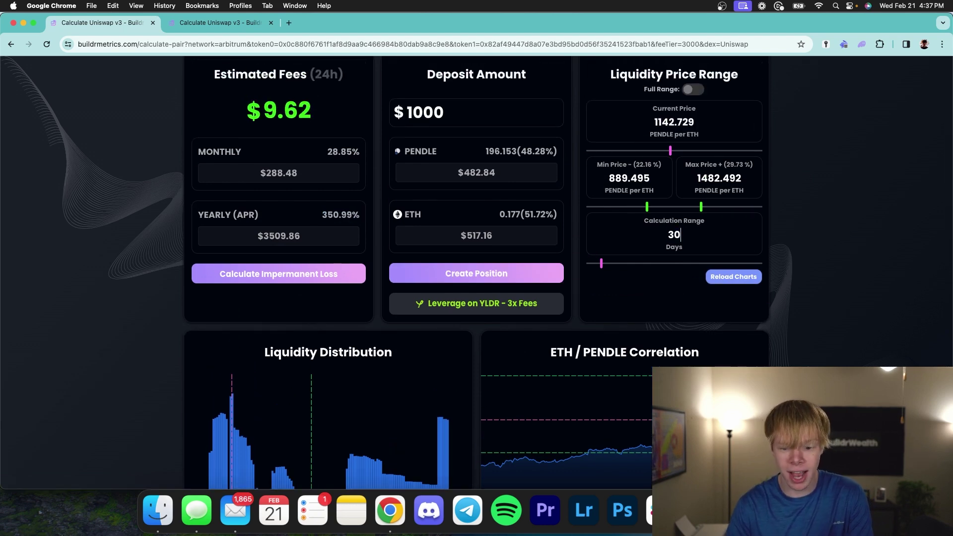
left_click(718, 271)
double_click(332, 221)
double_click(655, 237)
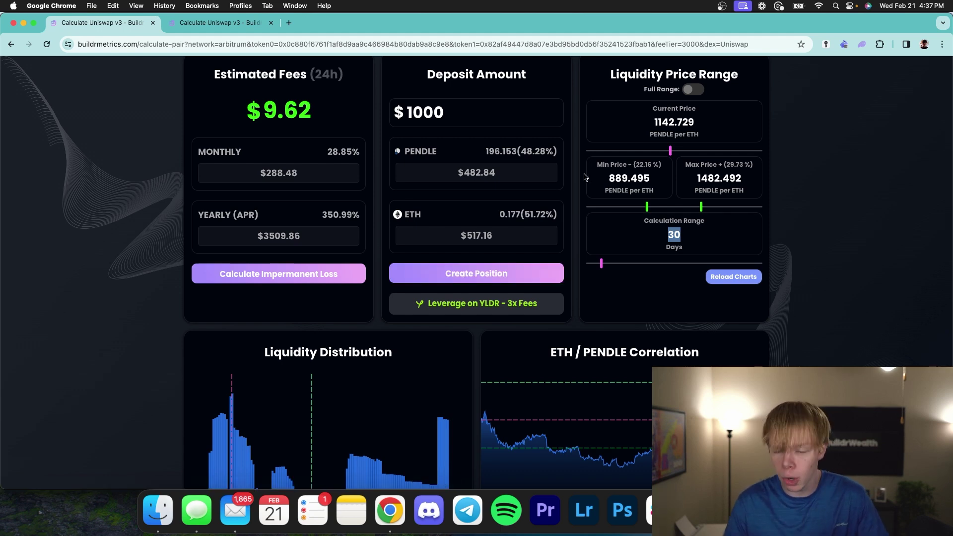
Step: Highlight the min 889.495, max 1482.492 and current 1142.729 prices, then scroll the page
left_click(612, 177)
left_click(704, 179)
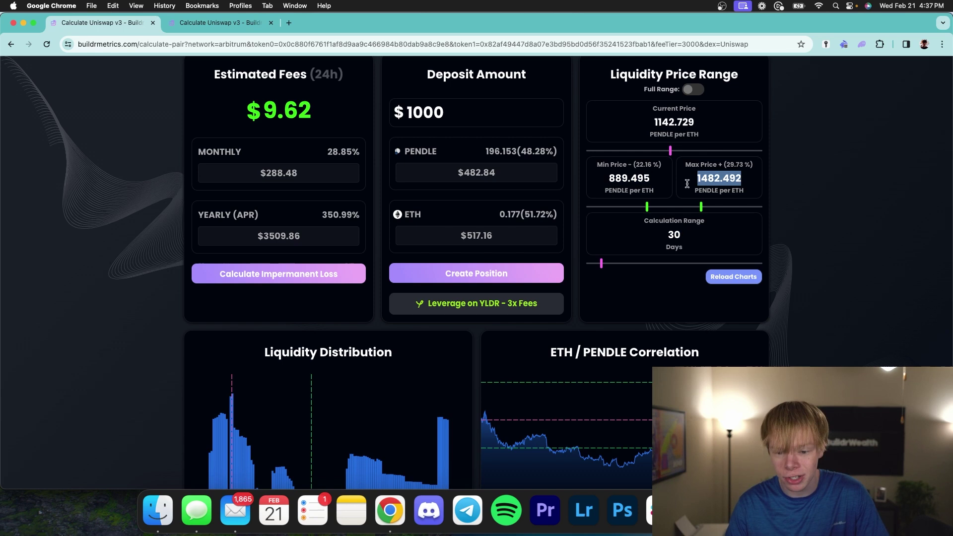
double_click(683, 125)
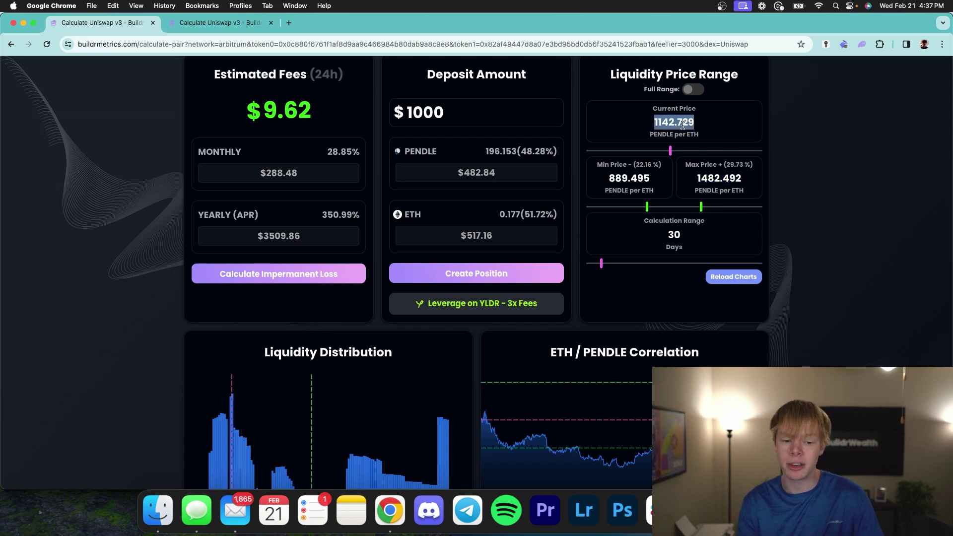
scroll(684, 125, "down", 15)
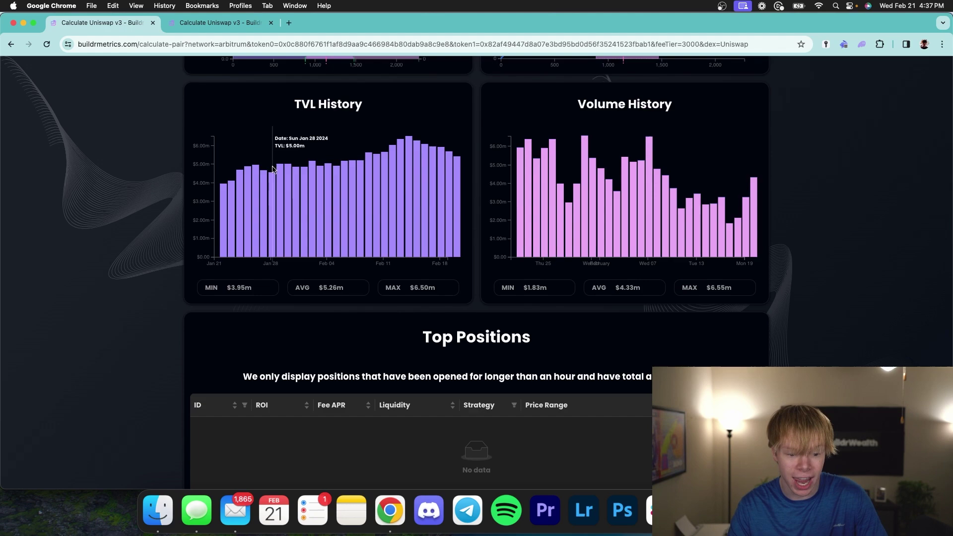
scroll(513, 175, "up", 10)
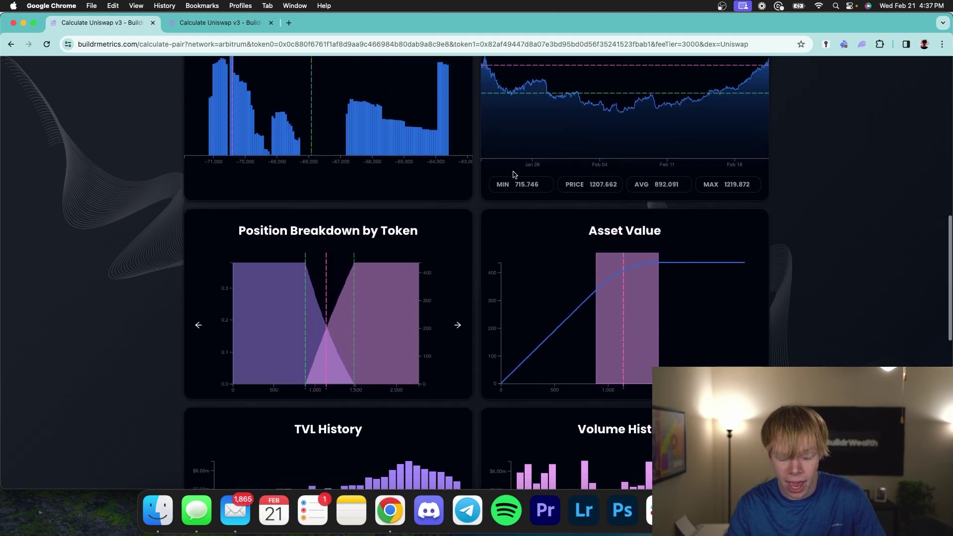
scroll(513, 175, "up", 5)
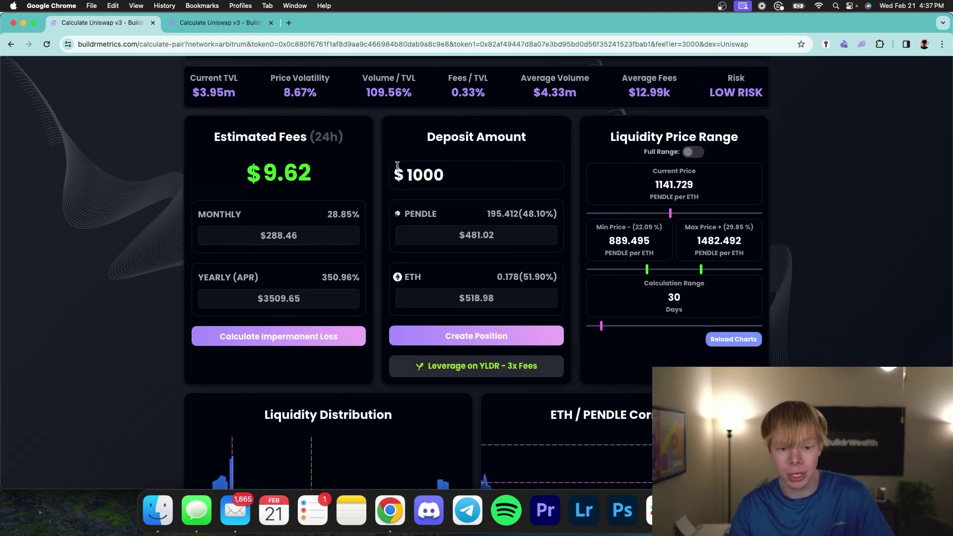
scroll(425, 149, "up", 2)
scroll(425, 149, "up", 3)
scroll(520, 153, "down", 7)
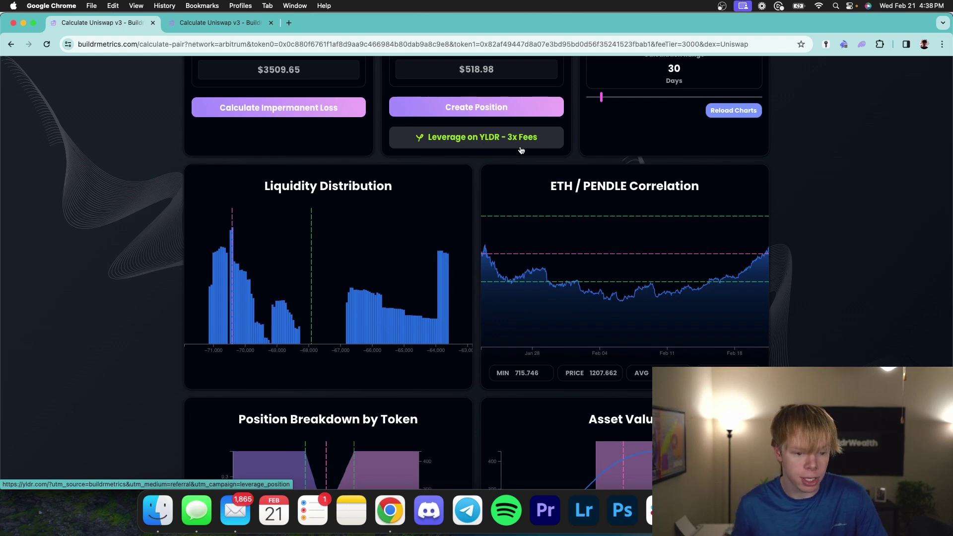
Step: Point out the Liquidity Distribution and Volume History charts
triple_click(318, 189)
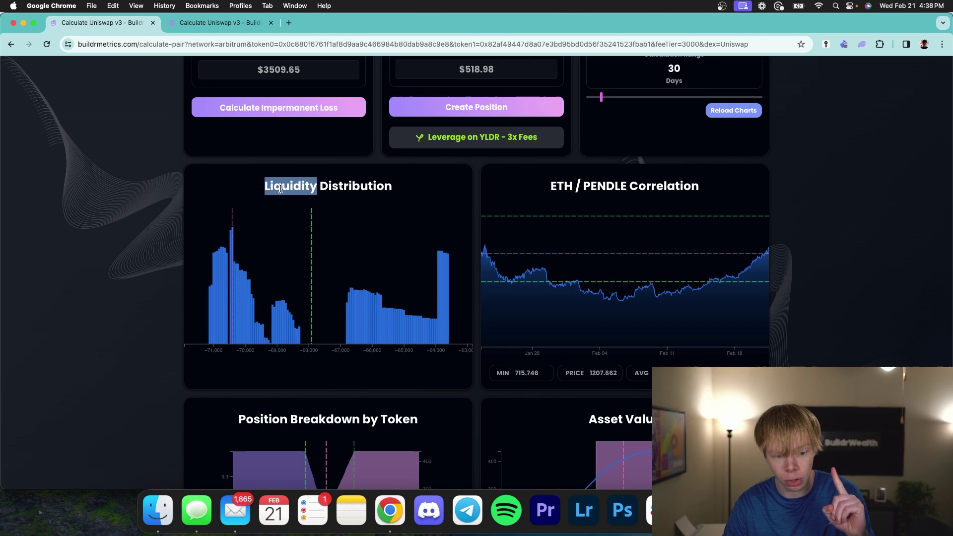
scroll(317, 191, "down", 8)
triple_click(629, 205)
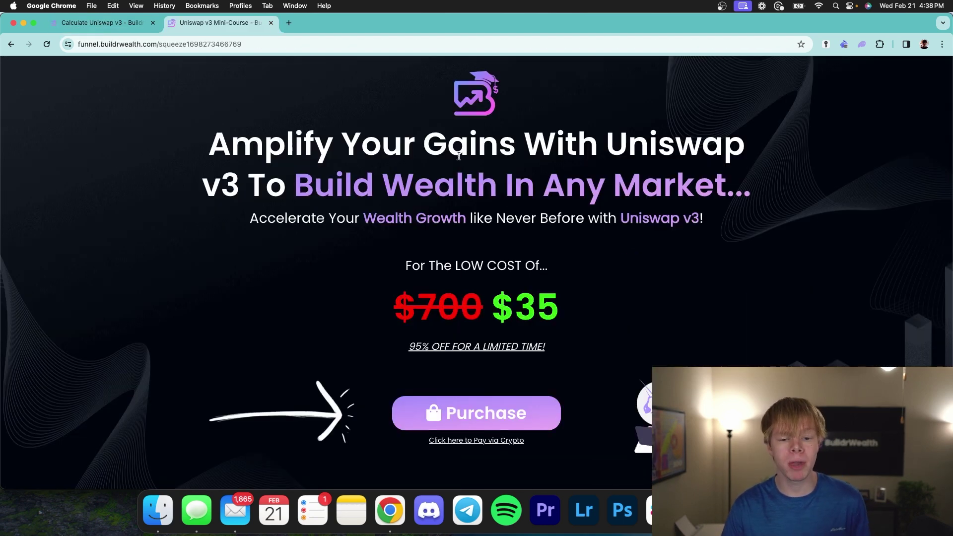
Step: Scroll the $35 mini-course page, glance at the ETH/PENDLE results, and return to the course
scroll(459, 156, "down", 1)
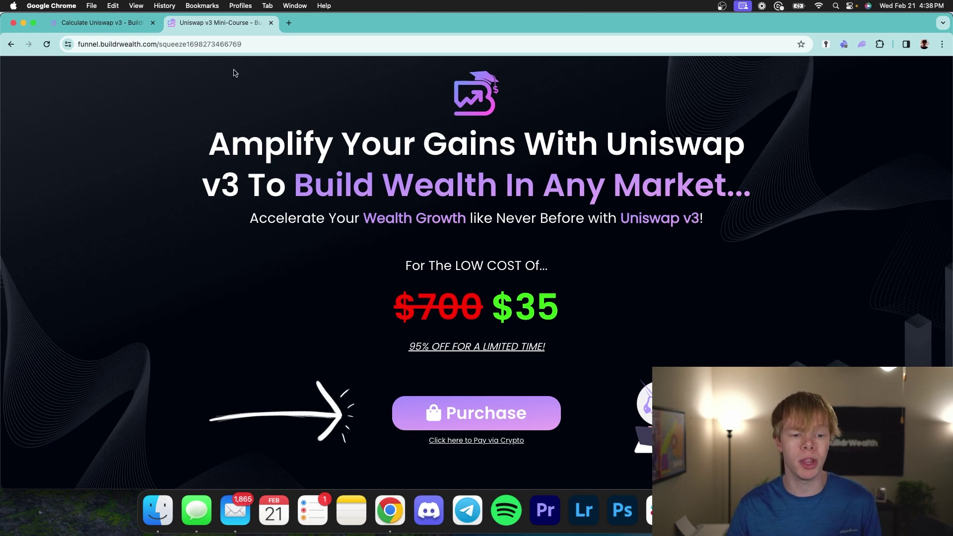
left_click(114, 27)
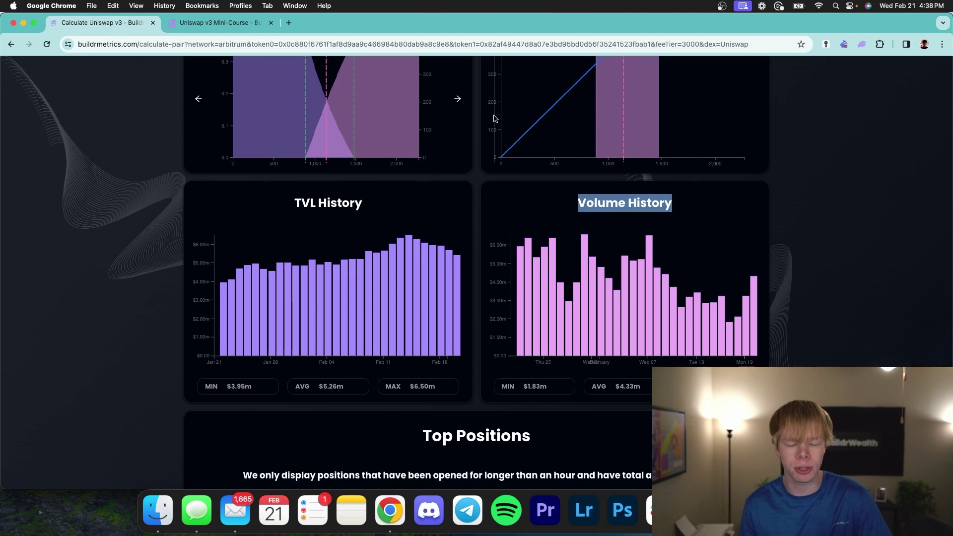
key("ctrl+Tab")
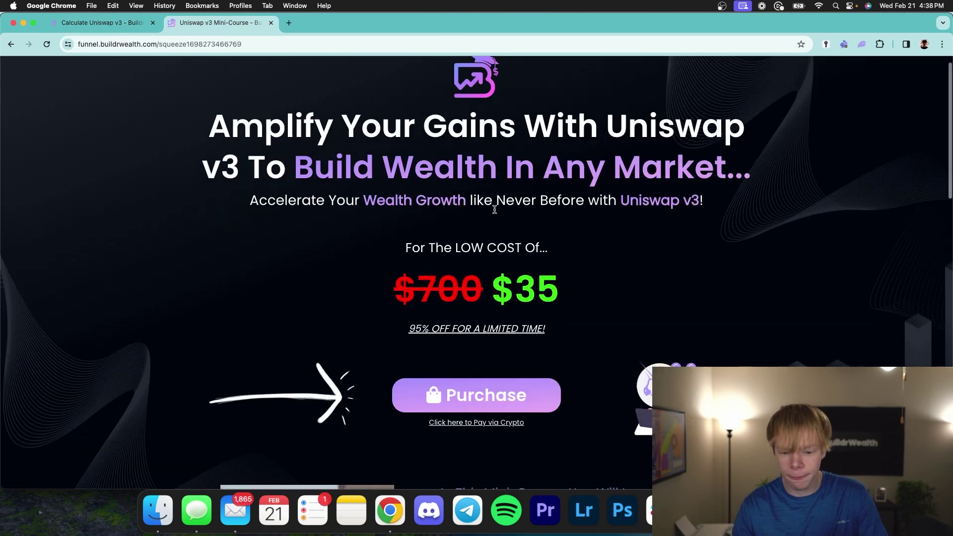
scroll(522, 198, "down", 8)
scroll(522, 198, "up", 1)
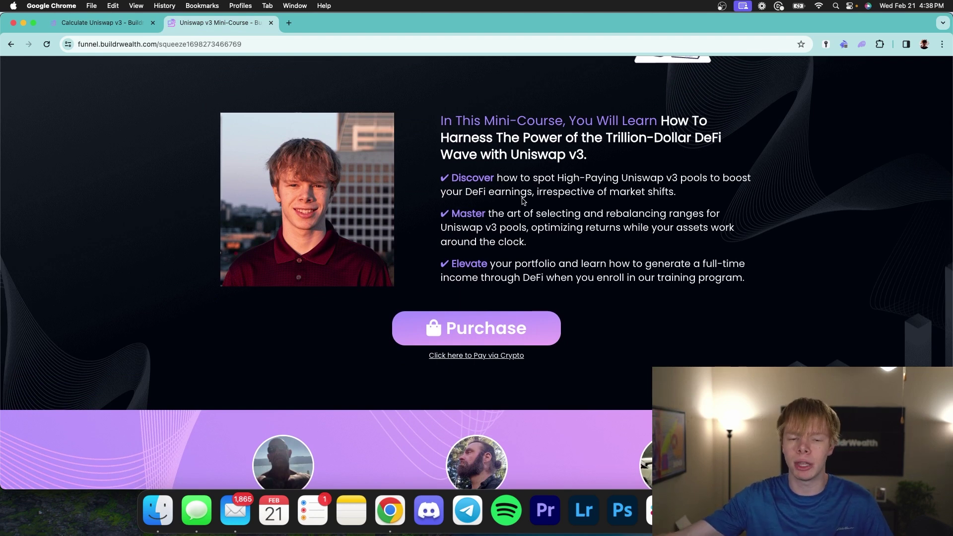
Step: Highlight the ETH/PENDLE TVL History chart, then go back to the mini-course page
left_click(102, 22)
double_click(350, 208)
left_click(350, 208)
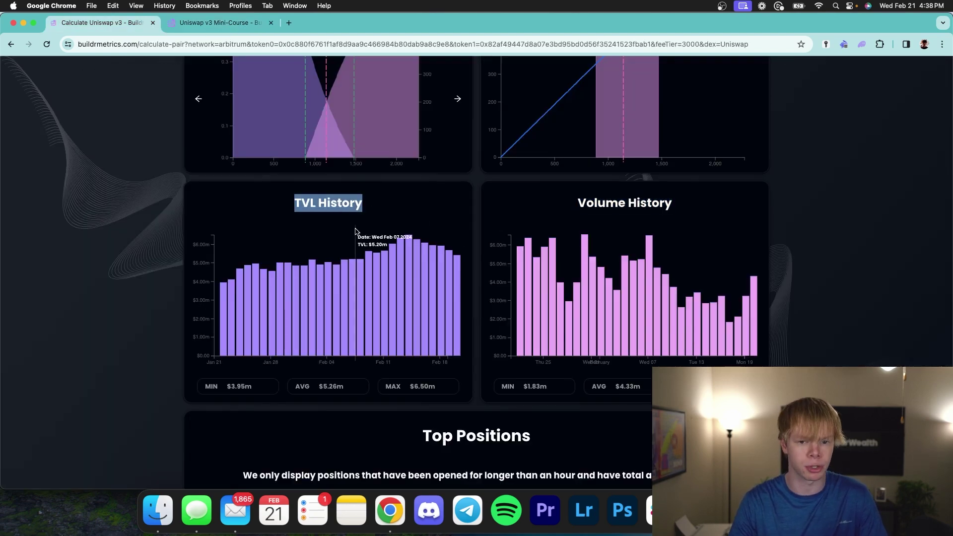
scroll(358, 223, "up", 15)
scroll(355, 234, "up", 3)
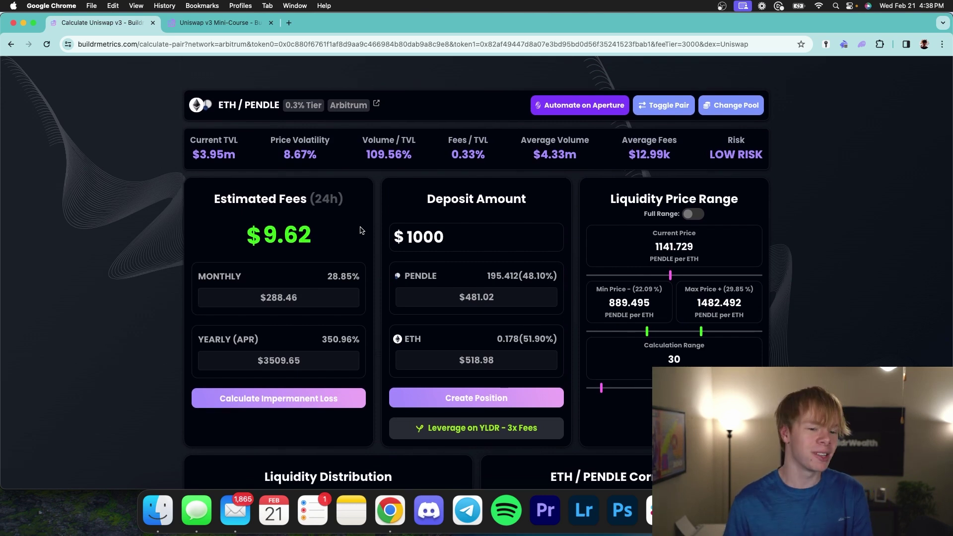
left_click(219, 23)
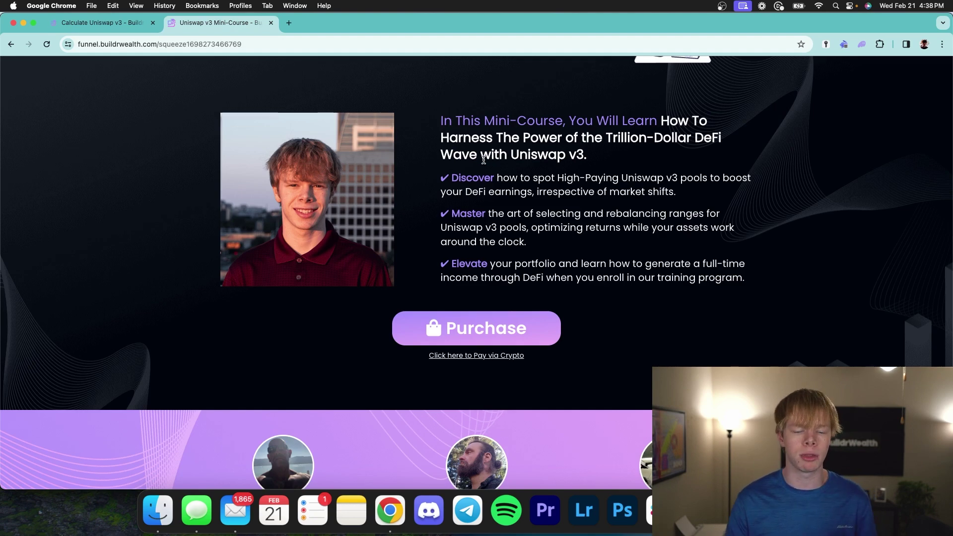
Step: Calculate the WETH/USDC 0.05% pool, then lower the Min Price to -20% below current
scroll(521, 163, "down", 5)
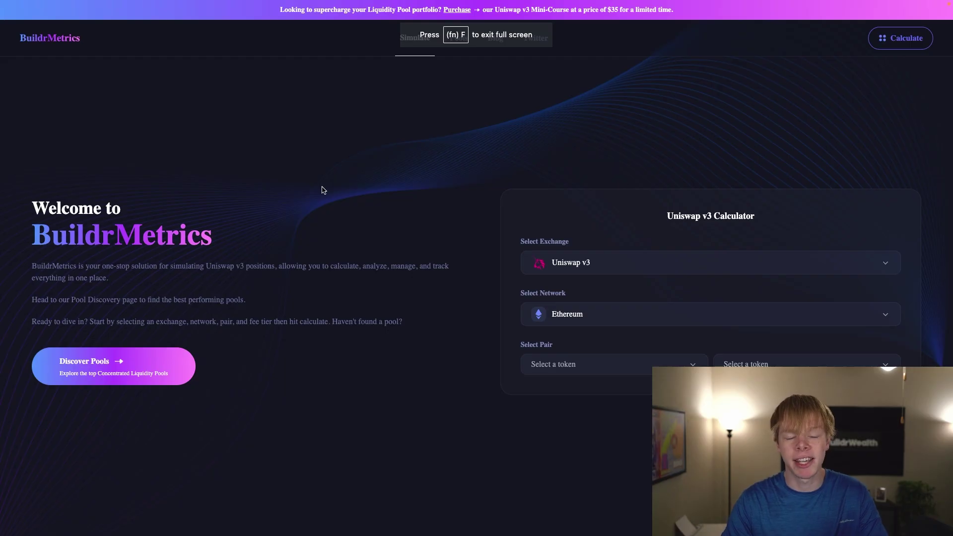
left_click(638, 361)
left_click(566, 387)
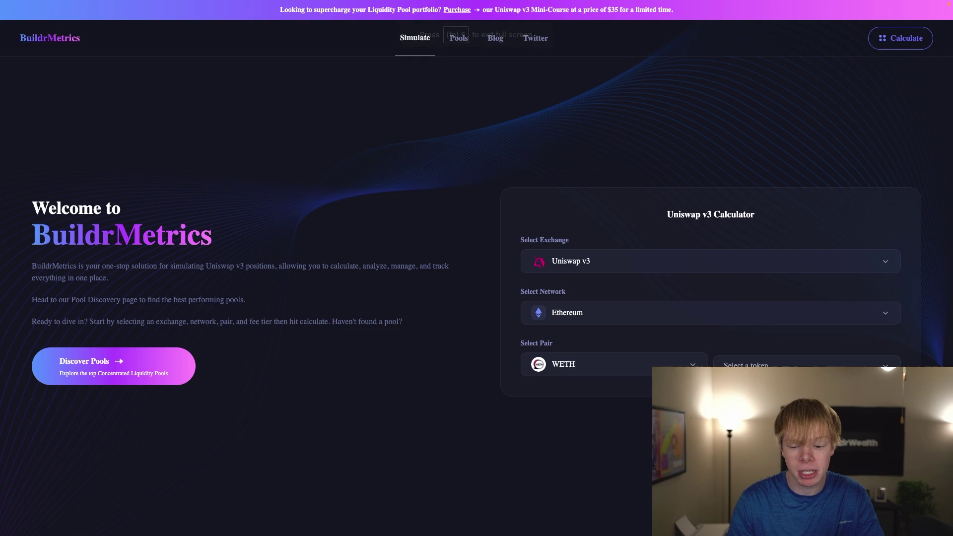
left_click(778, 410)
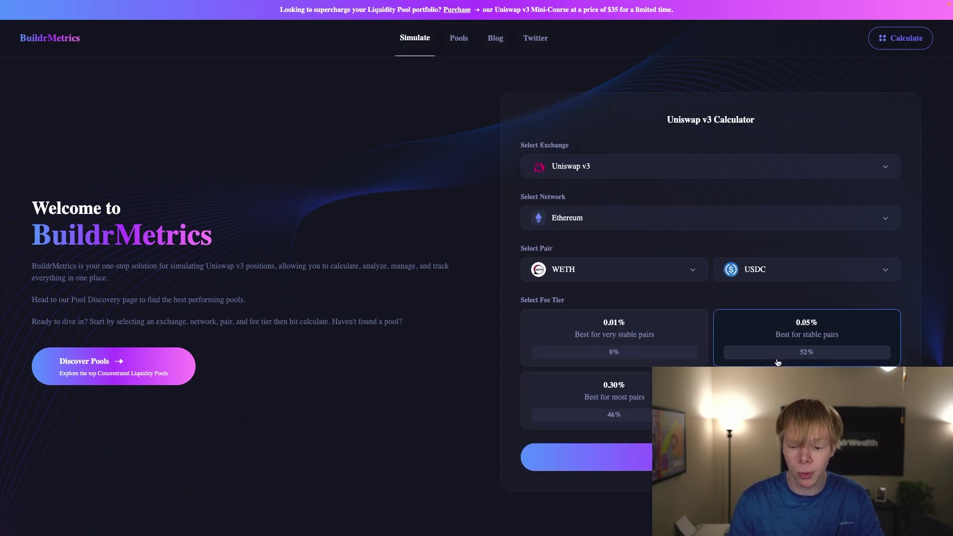
left_click(586, 457)
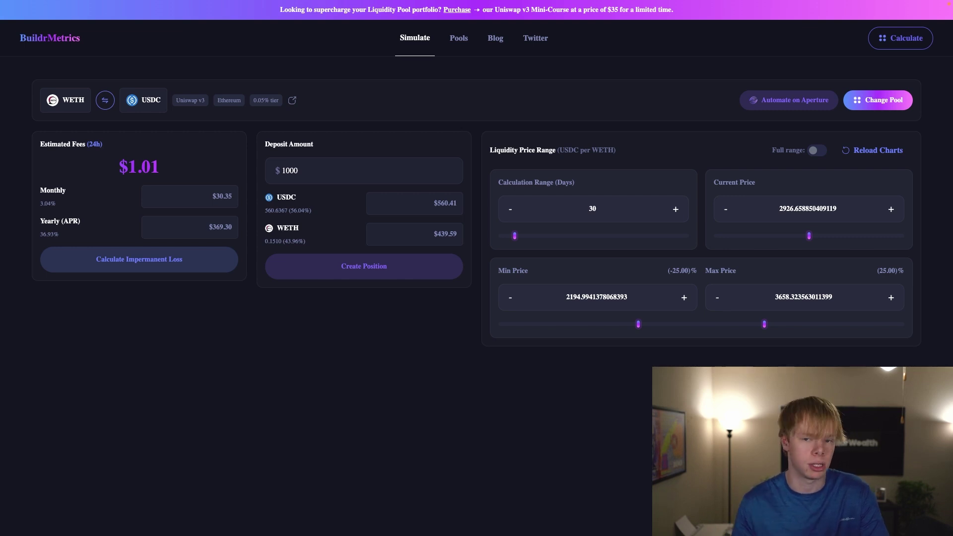
mouse_move(638, 324)
left_mouse_down()
mouse_move(651, 324)
mouse_move(632, 331)
left_mouse_up()
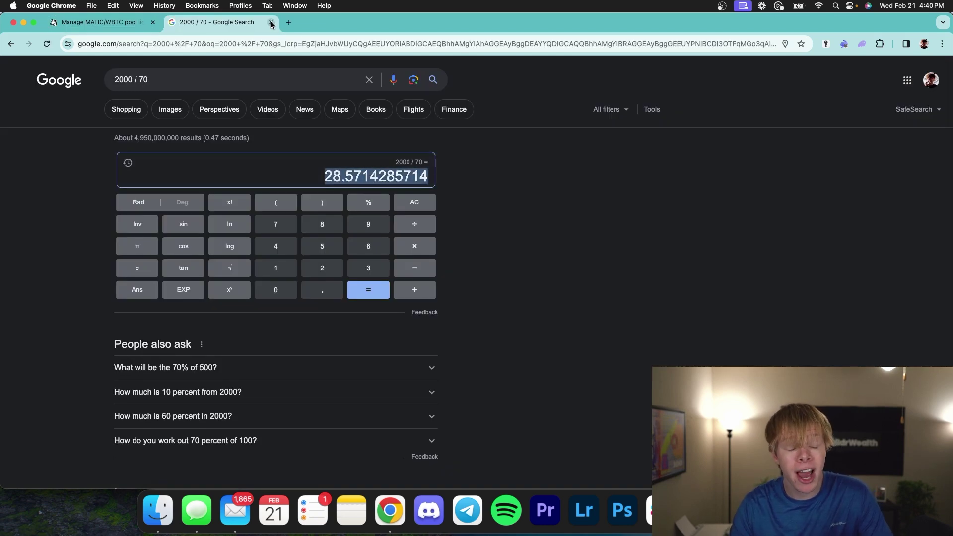
left_click(272, 23)
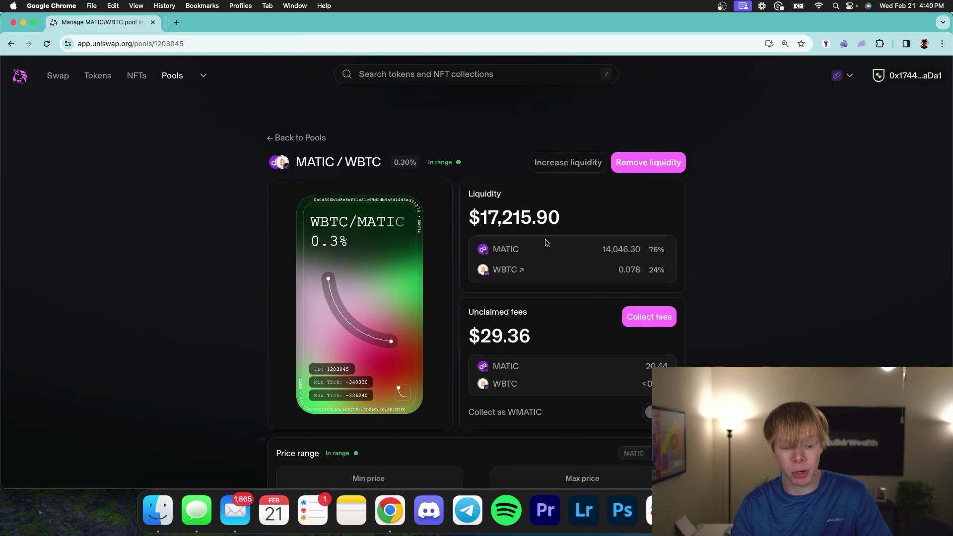
triple_click(519, 335)
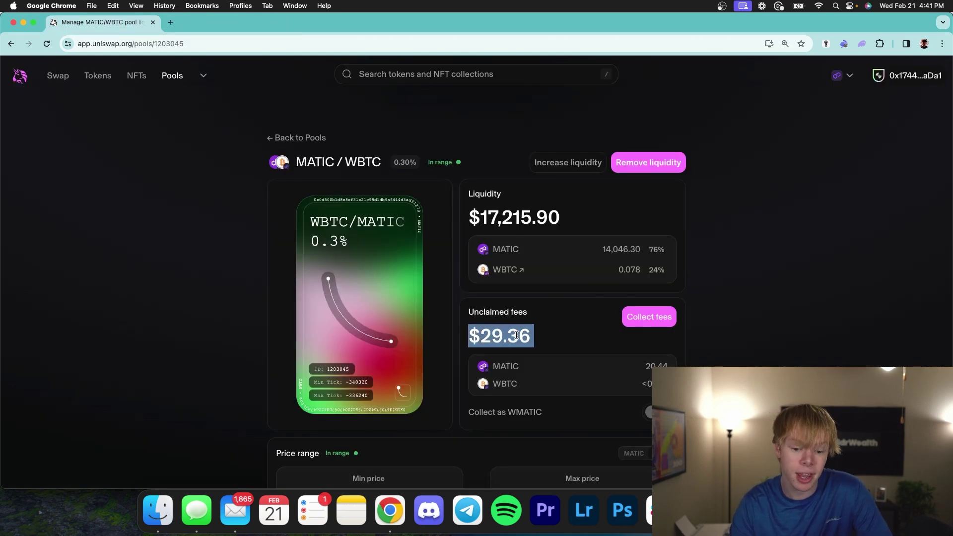
double_click(519, 335)
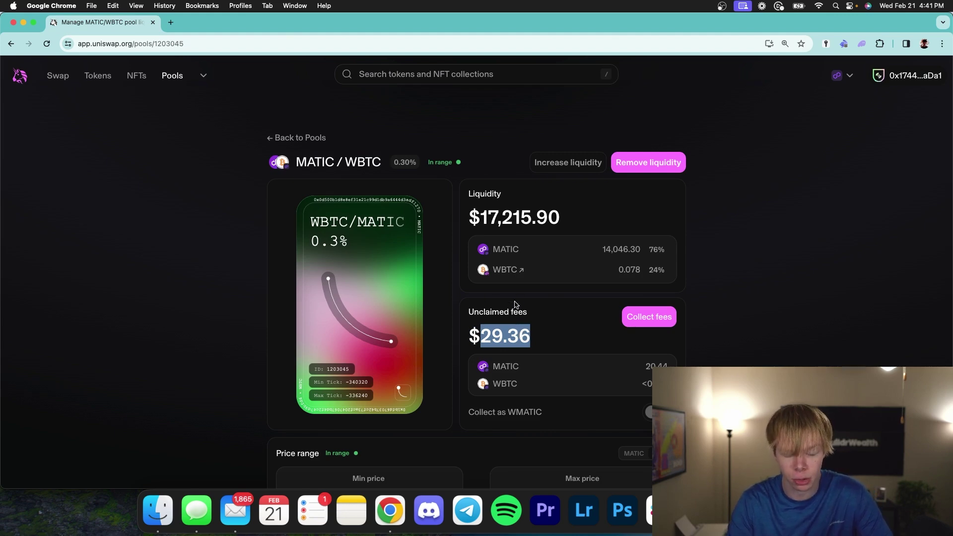
double_click(509, 221)
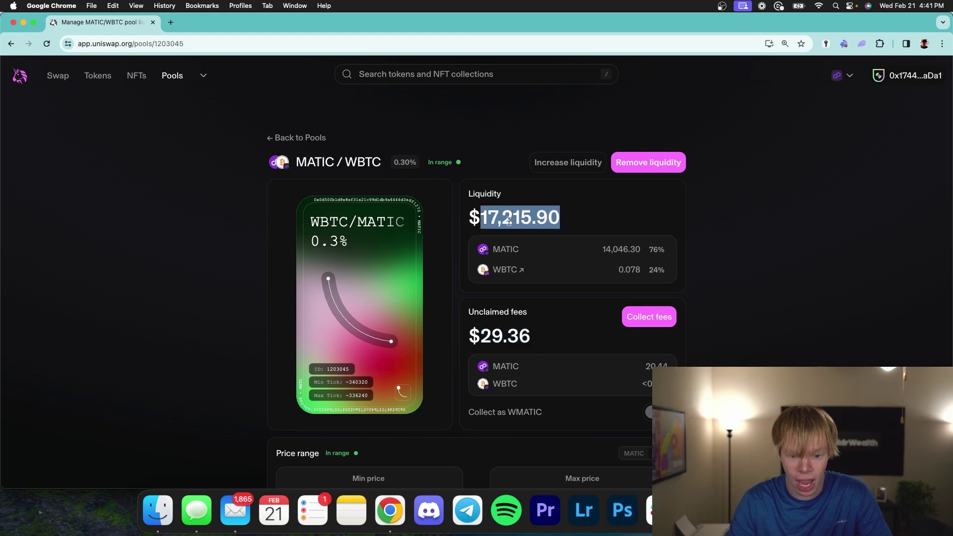
scroll(511, 219, "down", 1)
double_click(515, 216)
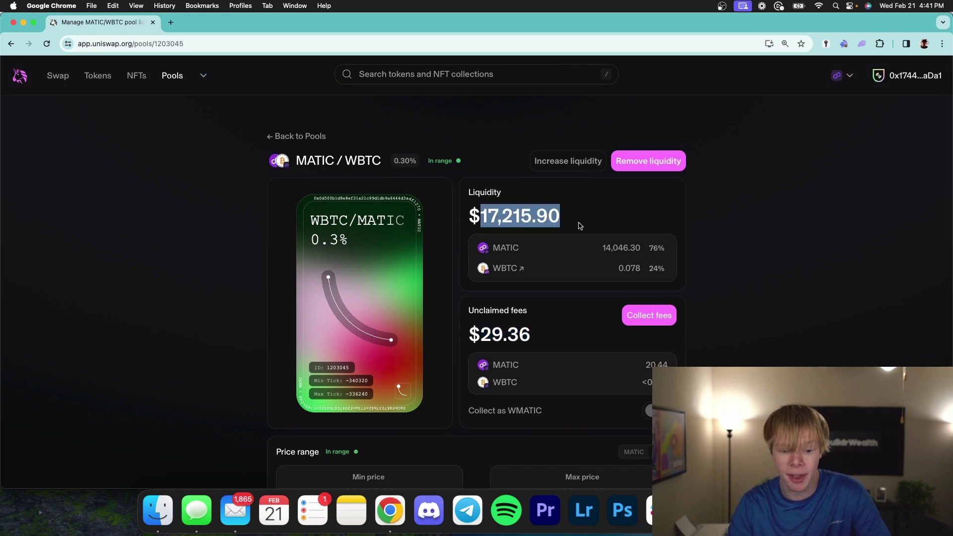